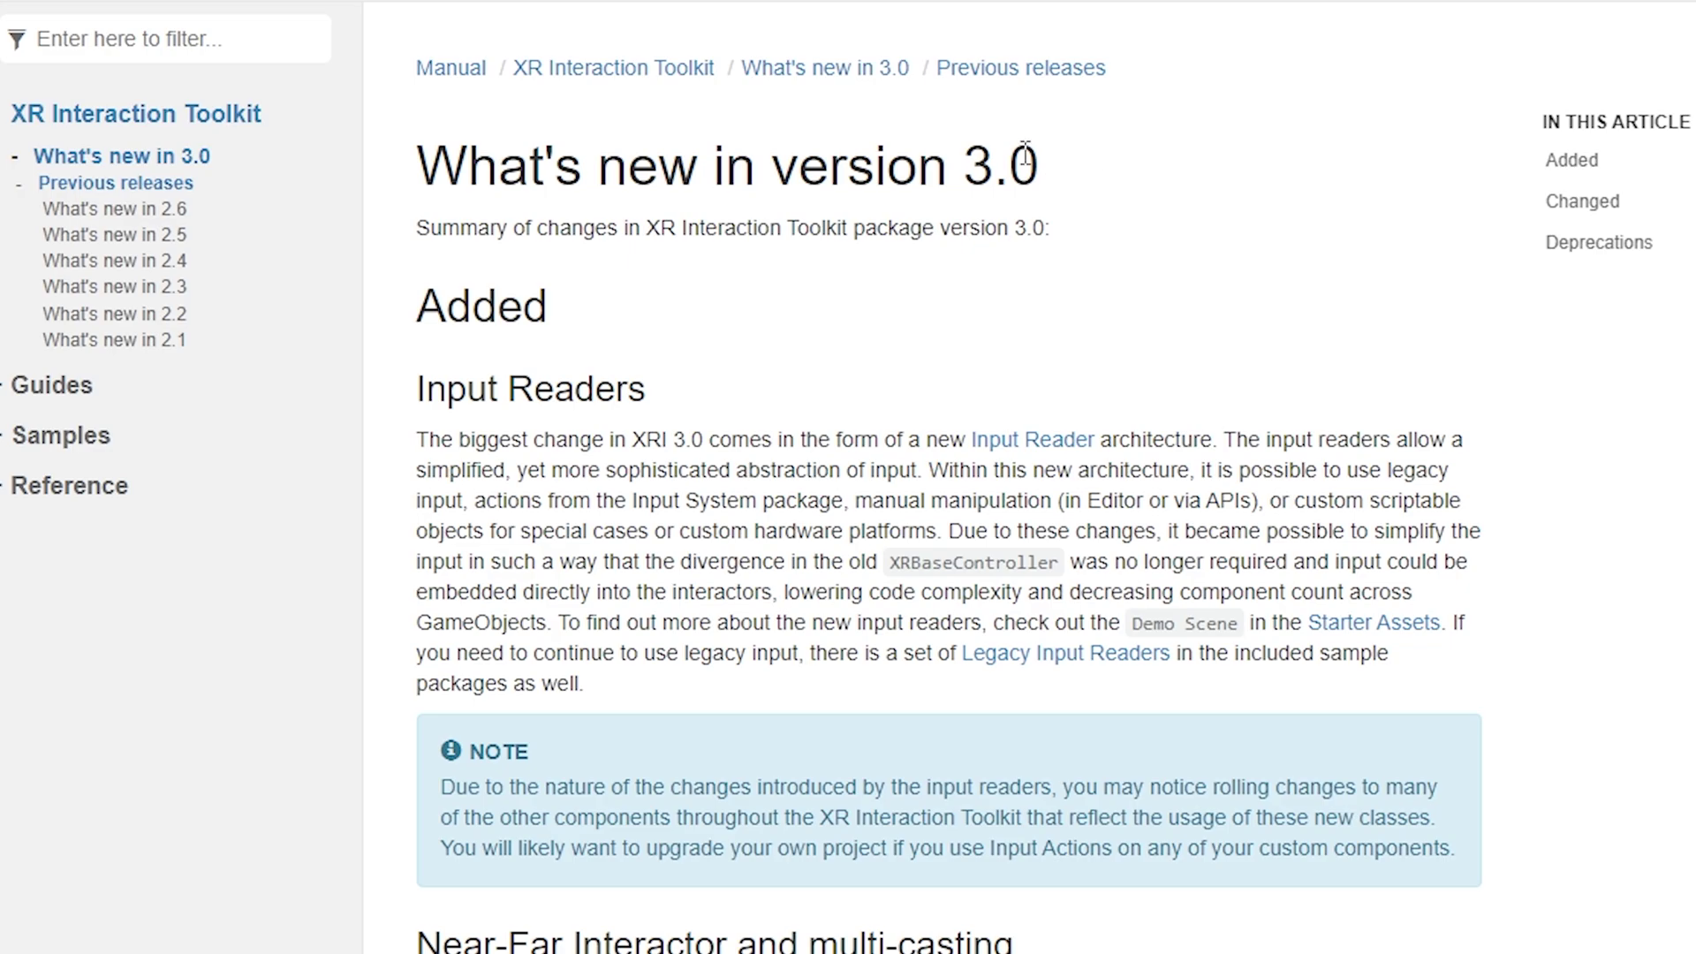
# - Highlight the 'What's new in version 3.0' title on the XRI manual page
pyautogui.moveTo(1095, 181); pyautogui.dragTo(394, 235)
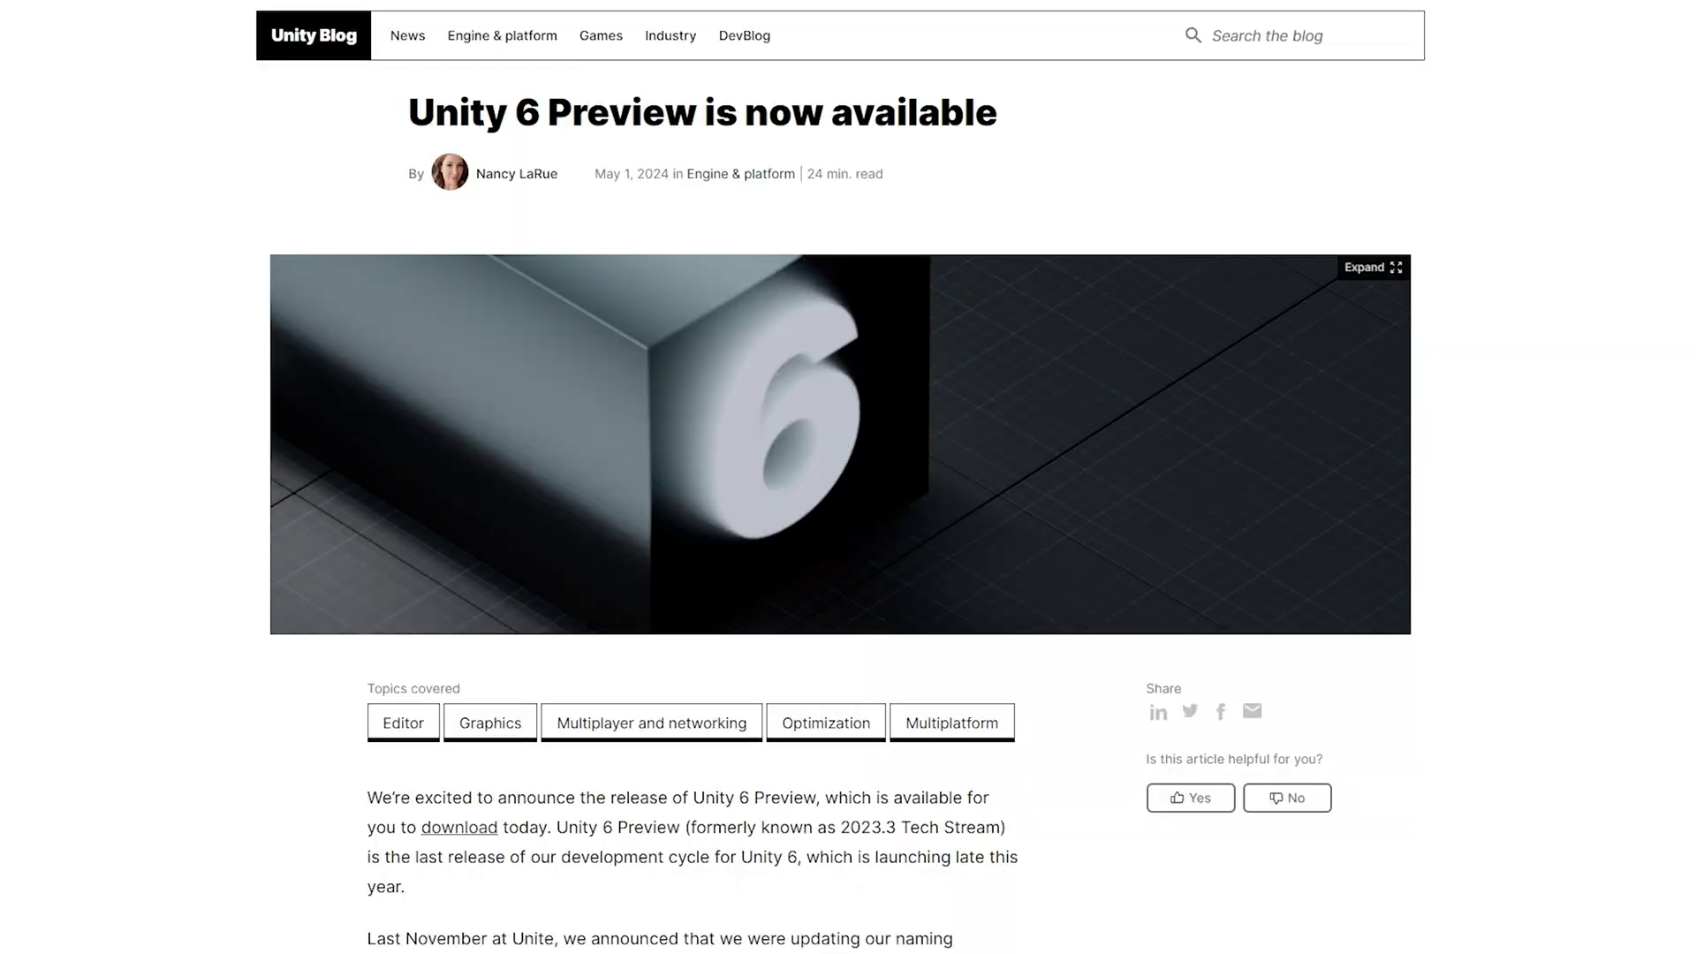
# - Scroll the Unity 6 Preview post past the intro to the Boost rendering performance section
pyautogui.scroll(-4, 1656, 817)
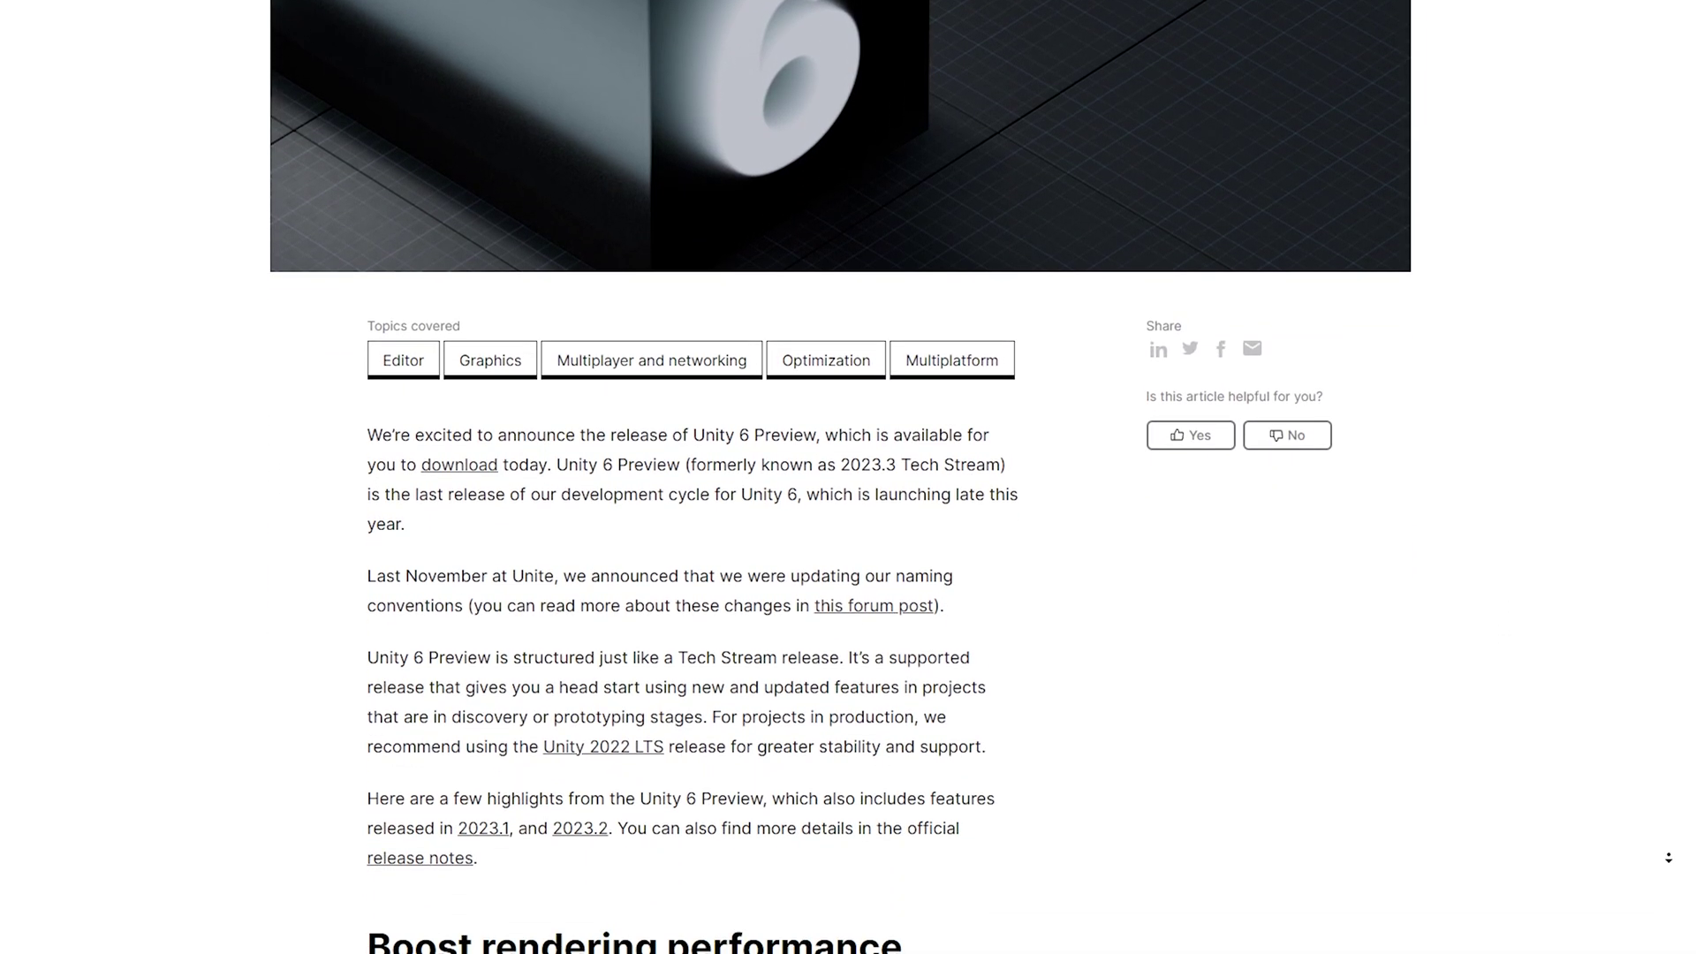
pyautogui.scroll(-13, 1667, 857)
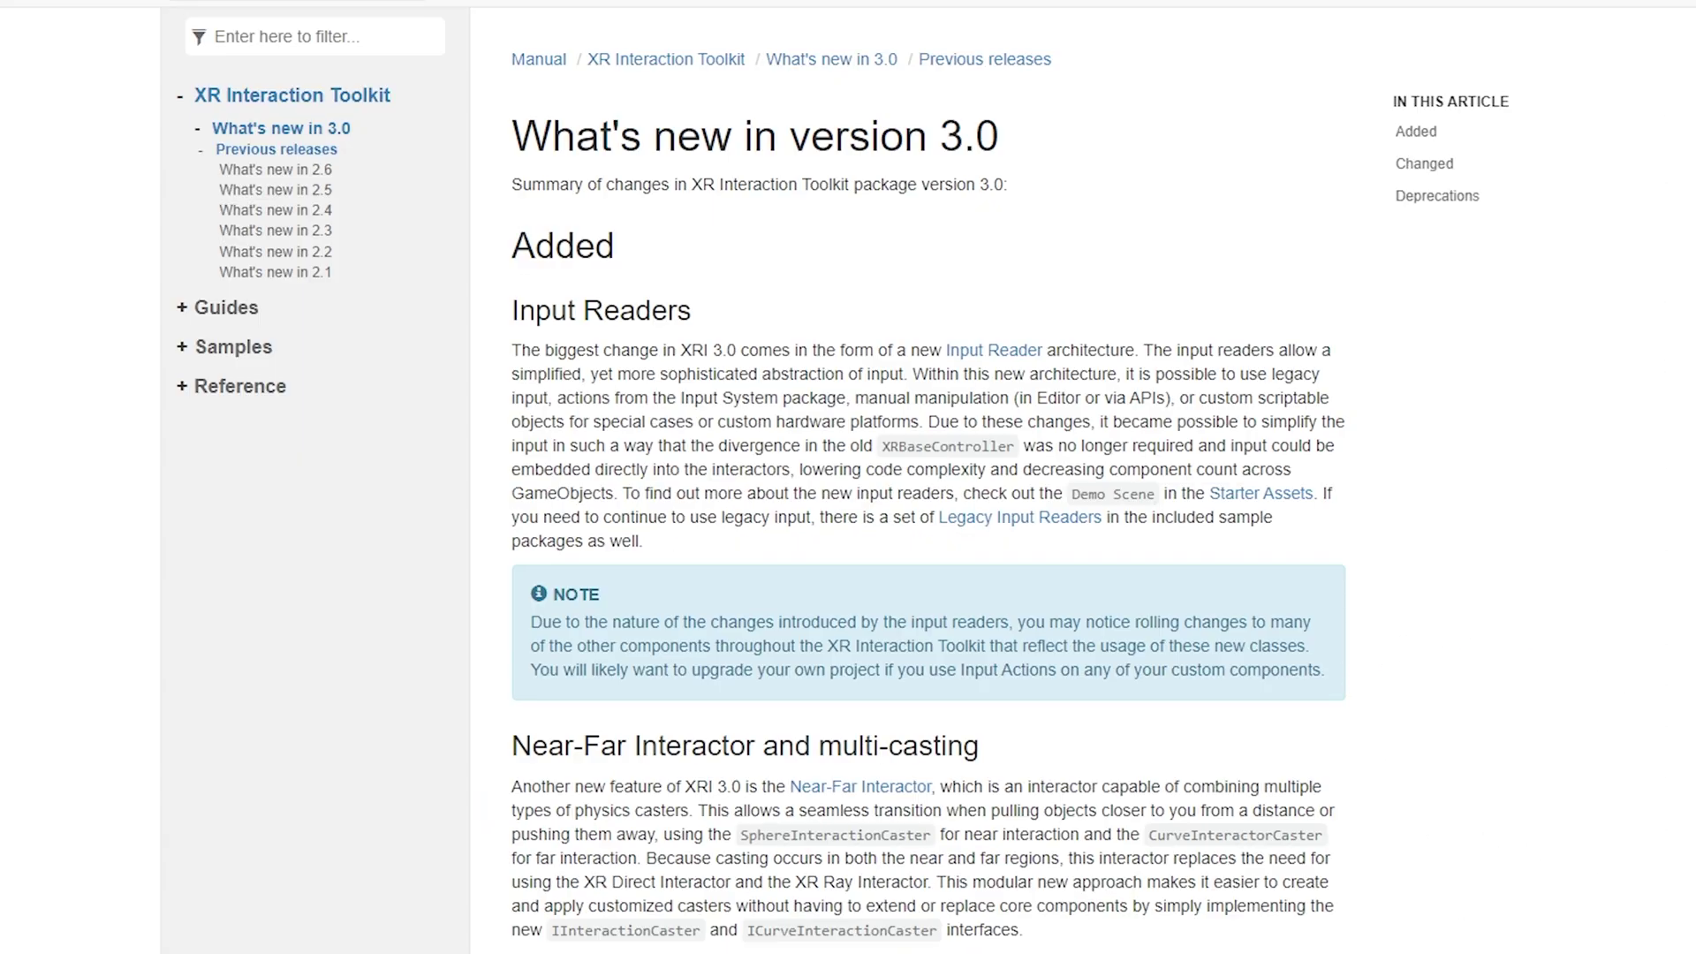
# - Scroll past Near-Far Interactor to the Changed and Deprecations headings
pyautogui.scroll(-10, 927, 529)
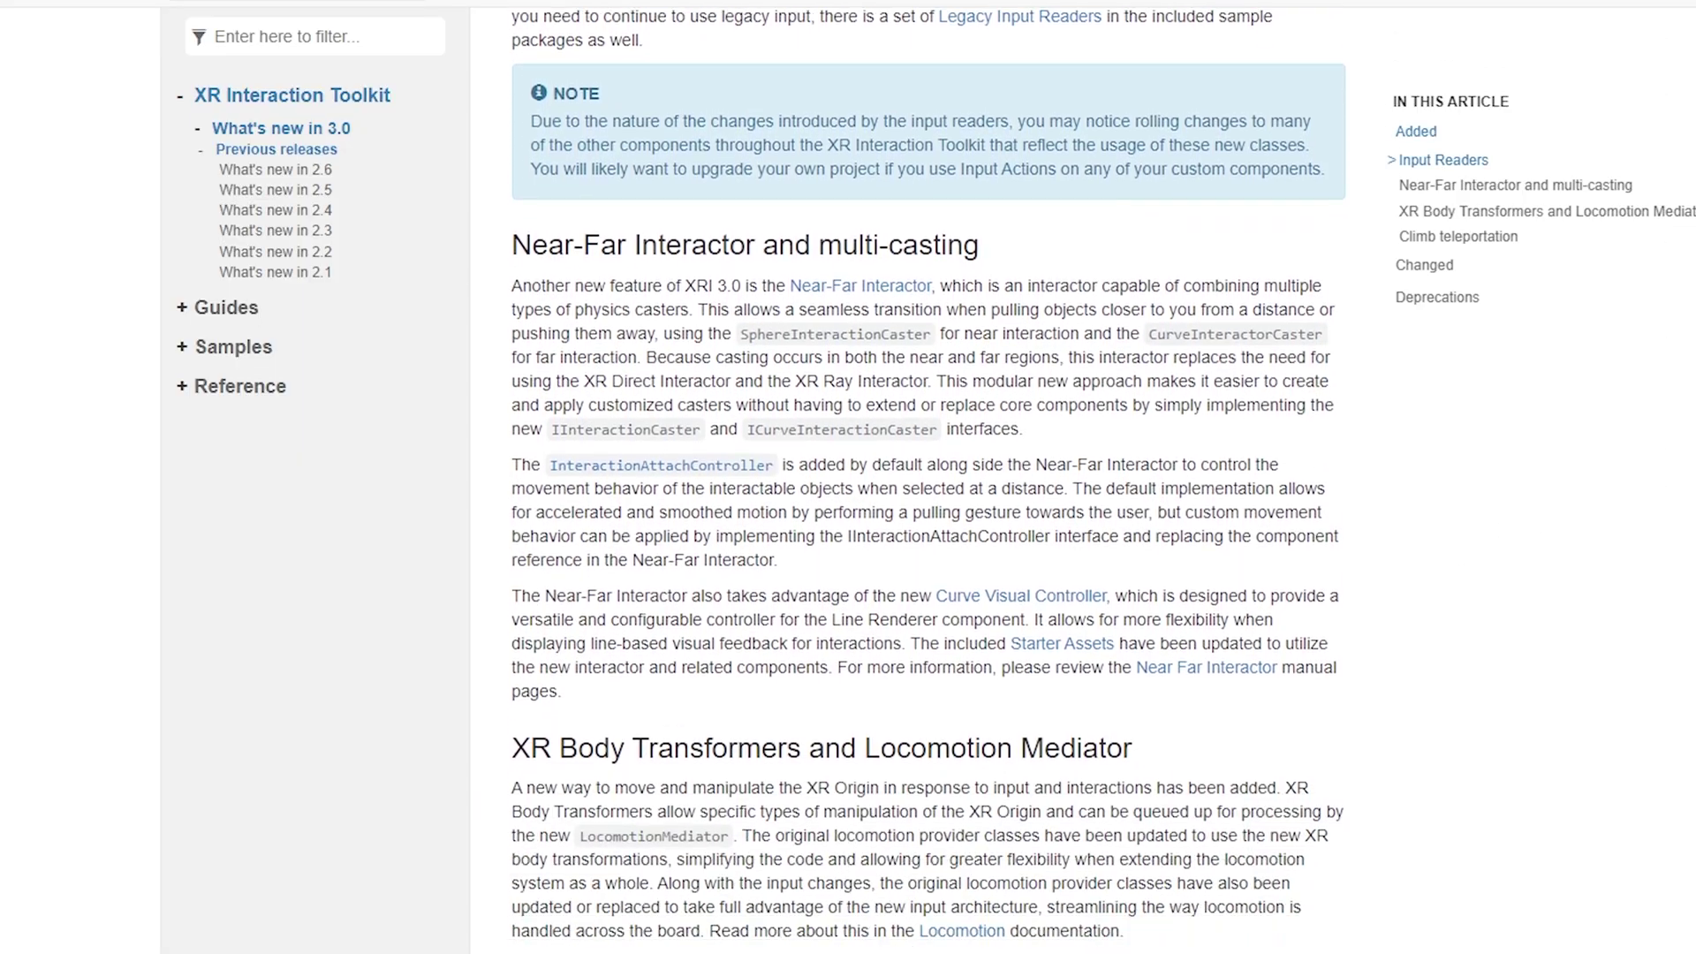
pyautogui.scroll(-6, 927, 486)
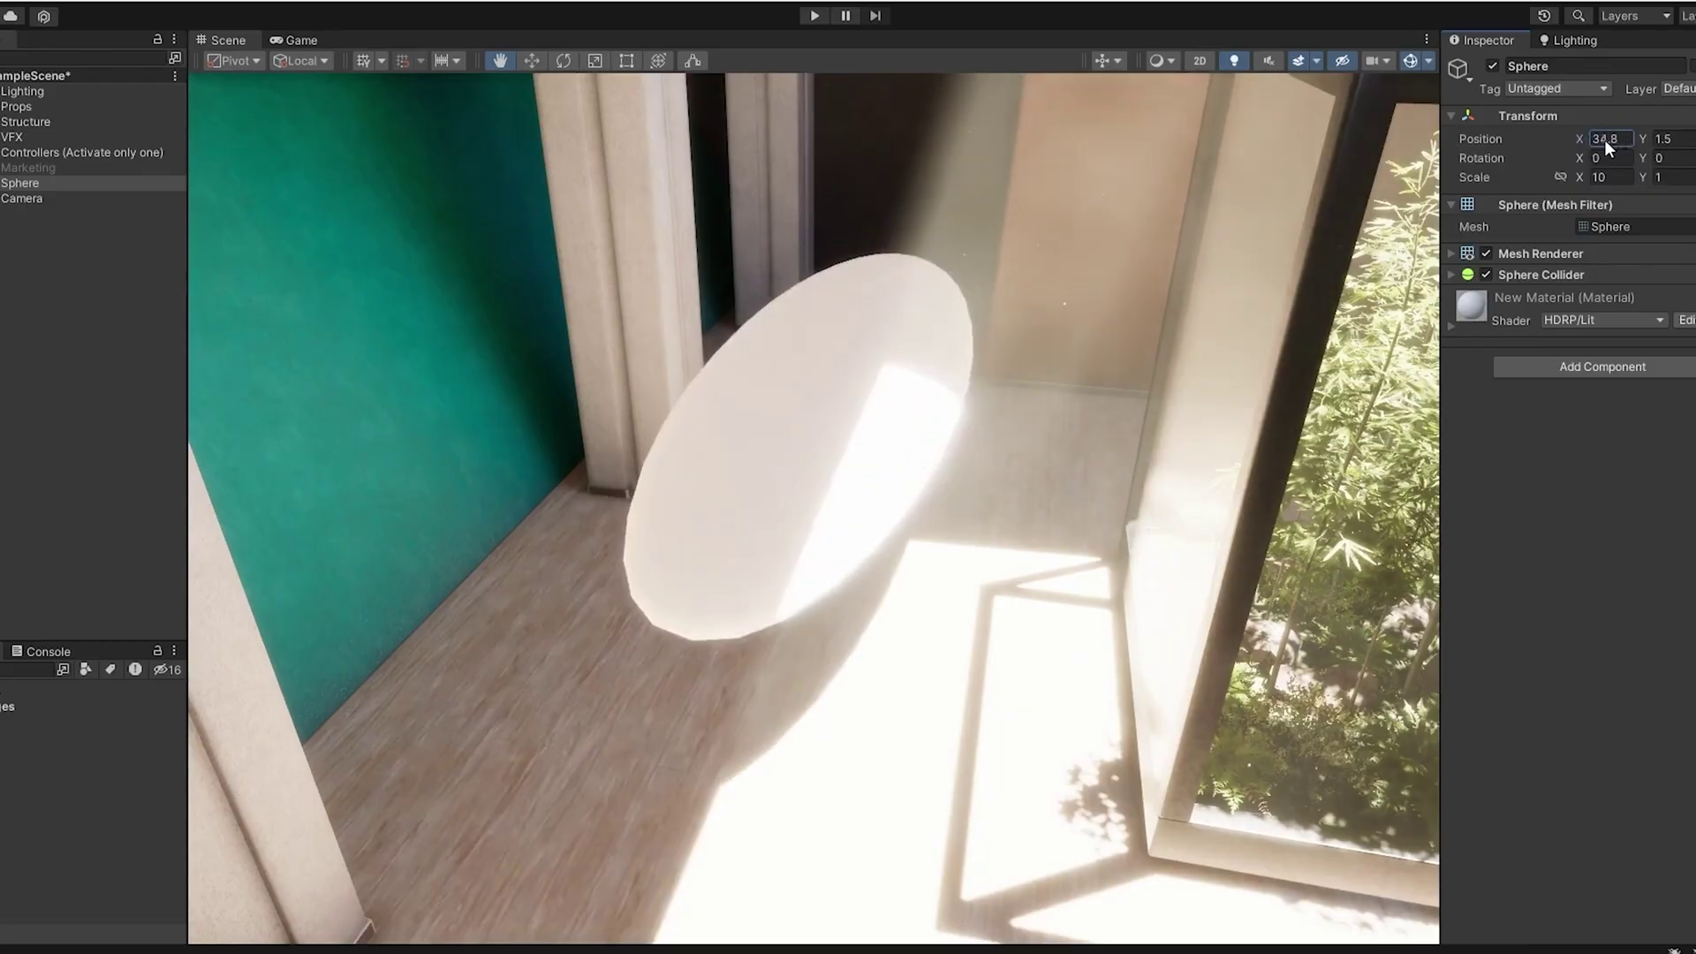
# - Bring the Lighting enhancements heading and its APV screenshot into view
pyautogui.moveTo(1604, 140); pyautogui.dragTo(1646, 135)
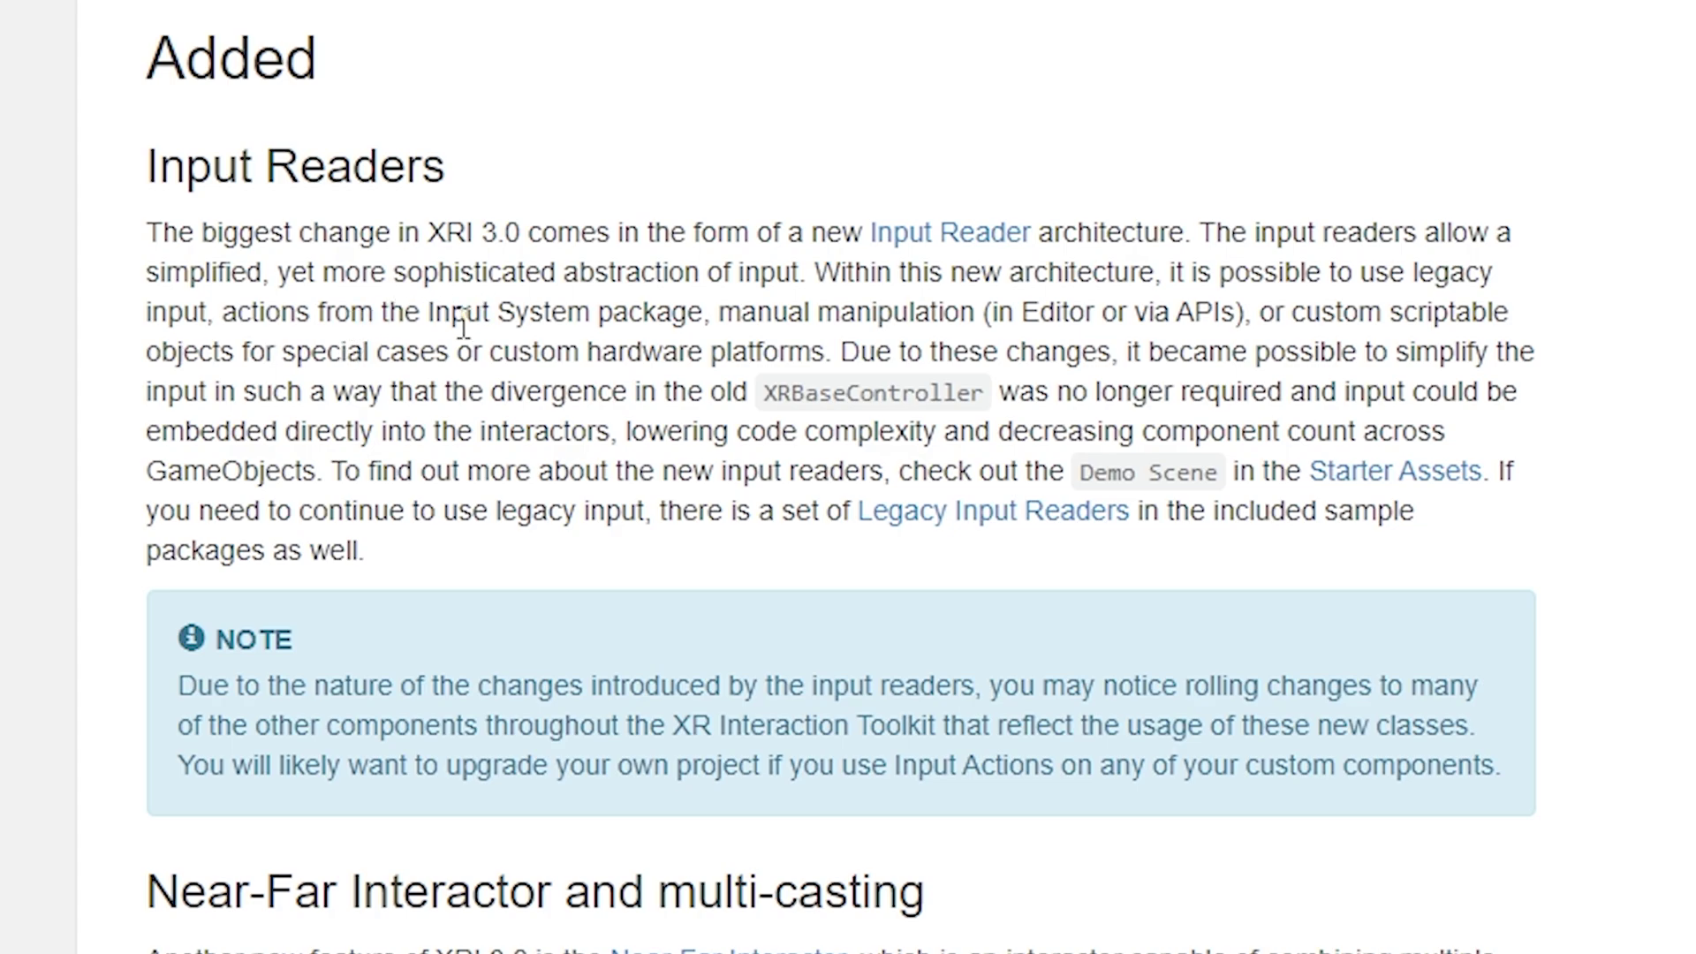
# - Highlight the Input System mention and input-simplifying sentence, then scroll to Near-Far Interactor
pyautogui.moveTo(422, 314); pyautogui.dragTo(759, 331)
pyautogui.click(765, 371)
pyautogui.moveTo(835, 351); pyautogui.dragTo(439, 393)
pyautogui.click(439, 393)
pyautogui.scroll(-5, 788, 694)
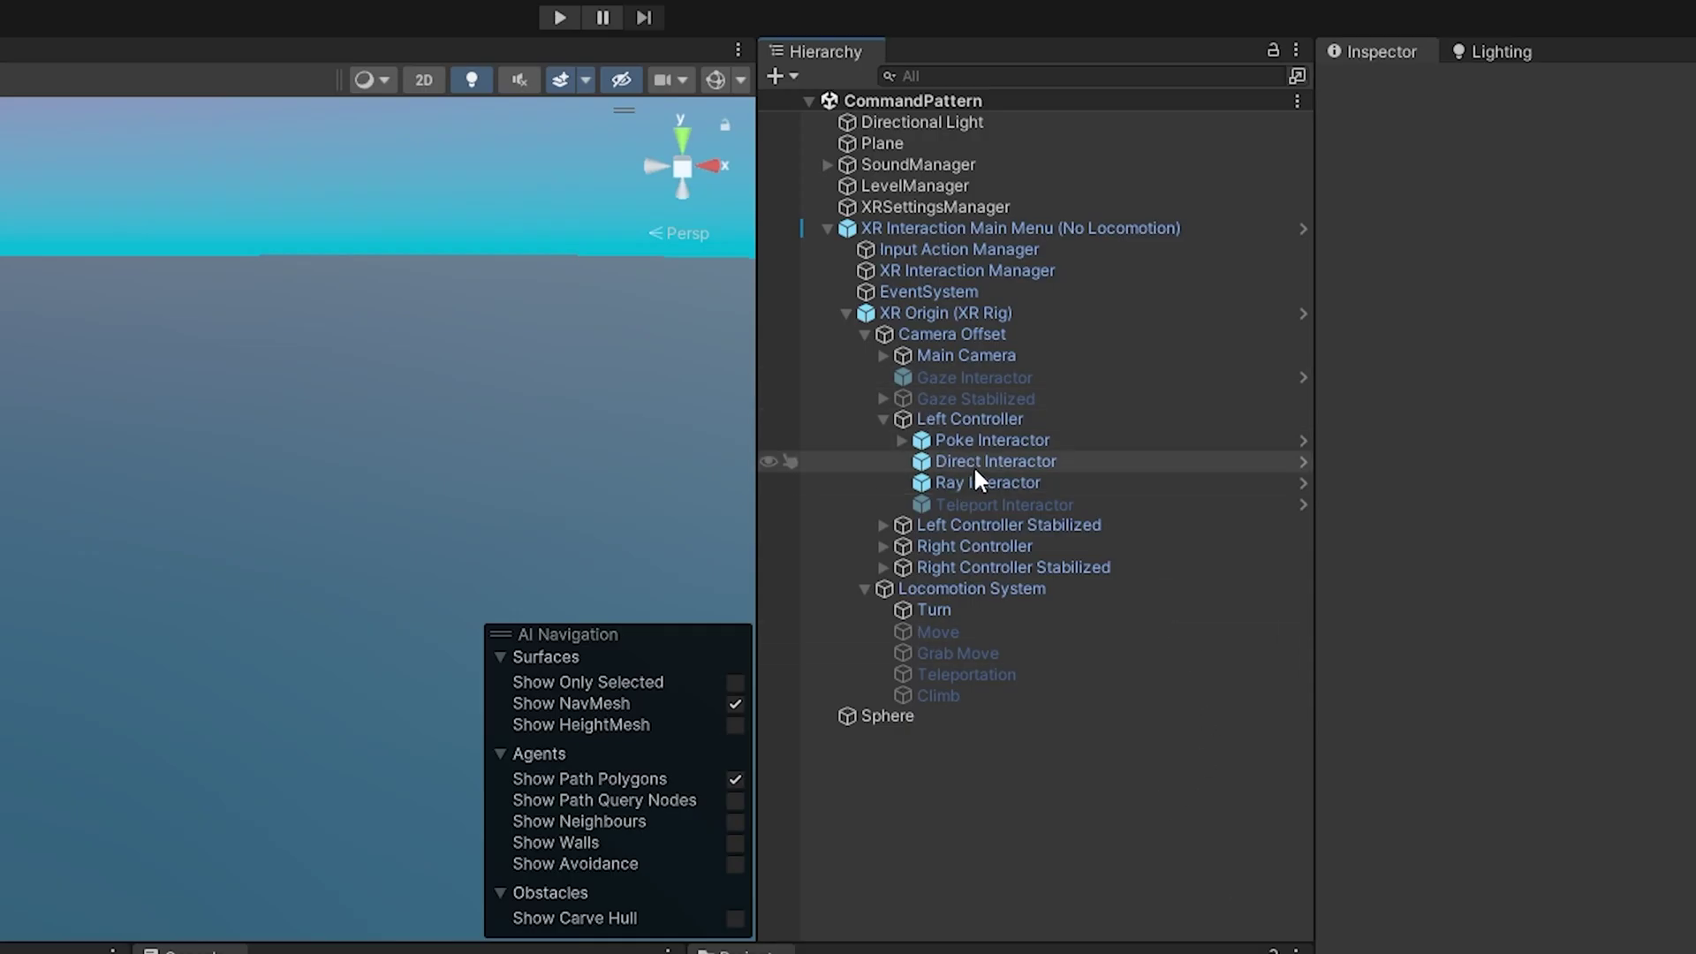
# - Alternate between the Left Controller's Direct and Ray Interactors, ending on Ray Interactor
pyautogui.click(936, 467)
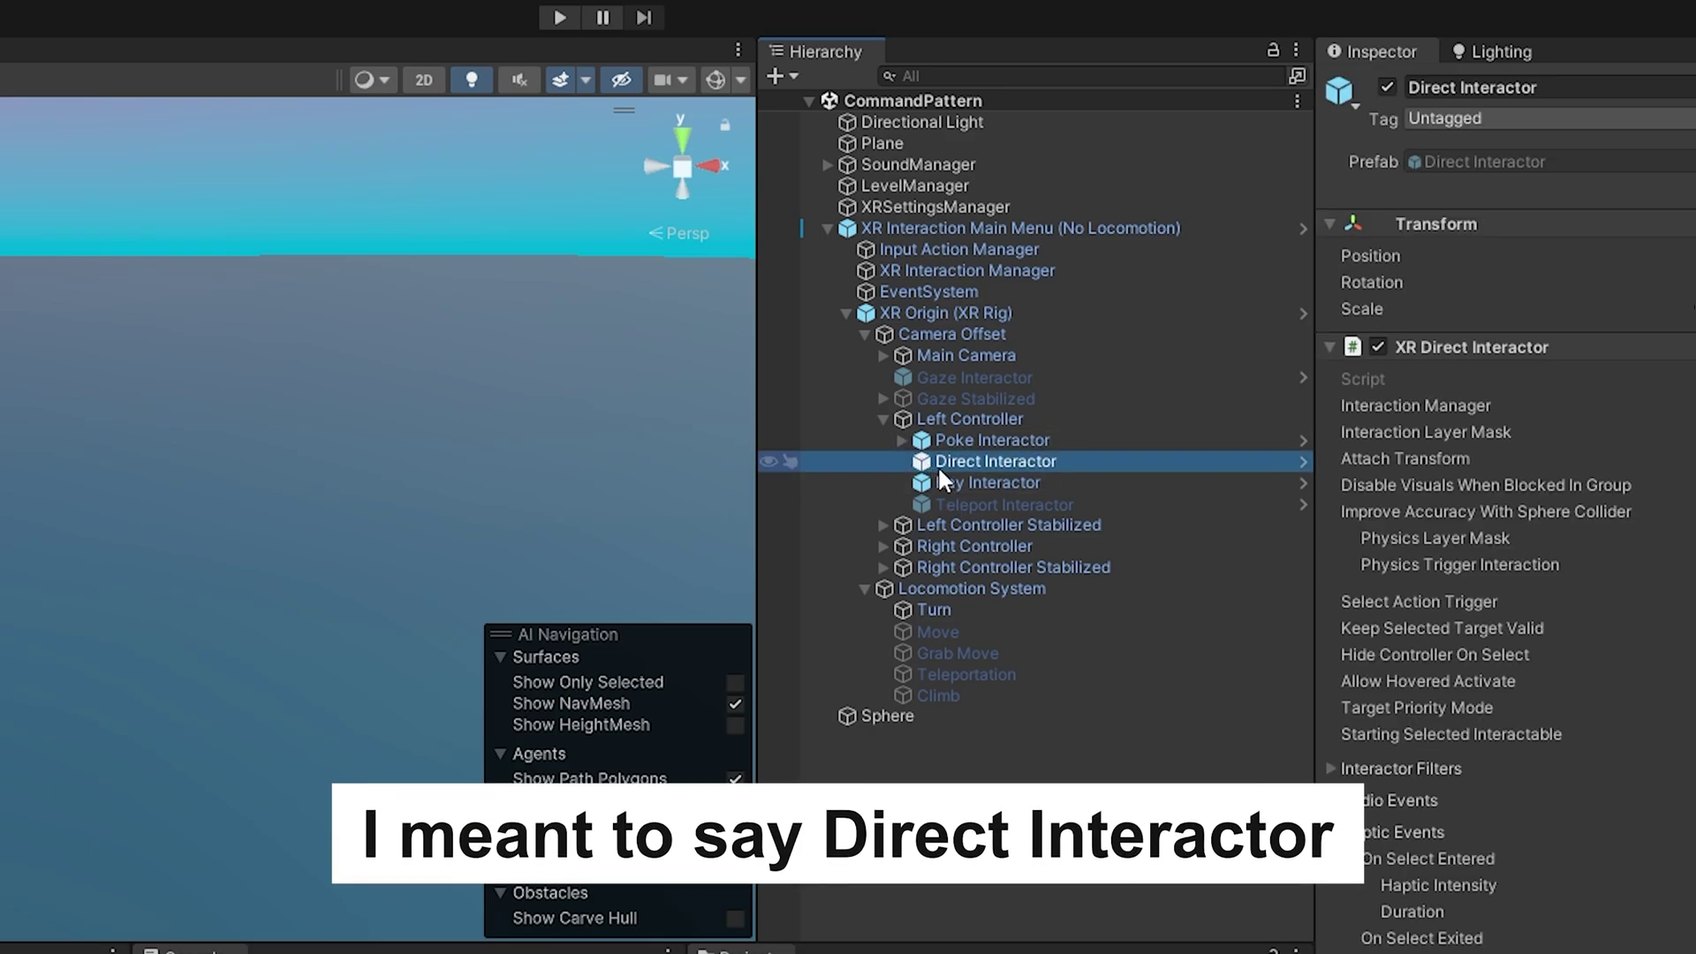
pyautogui.click(941, 482)
pyautogui.click(946, 461)
pyautogui.click(972, 482)
pyautogui.click(987, 461)
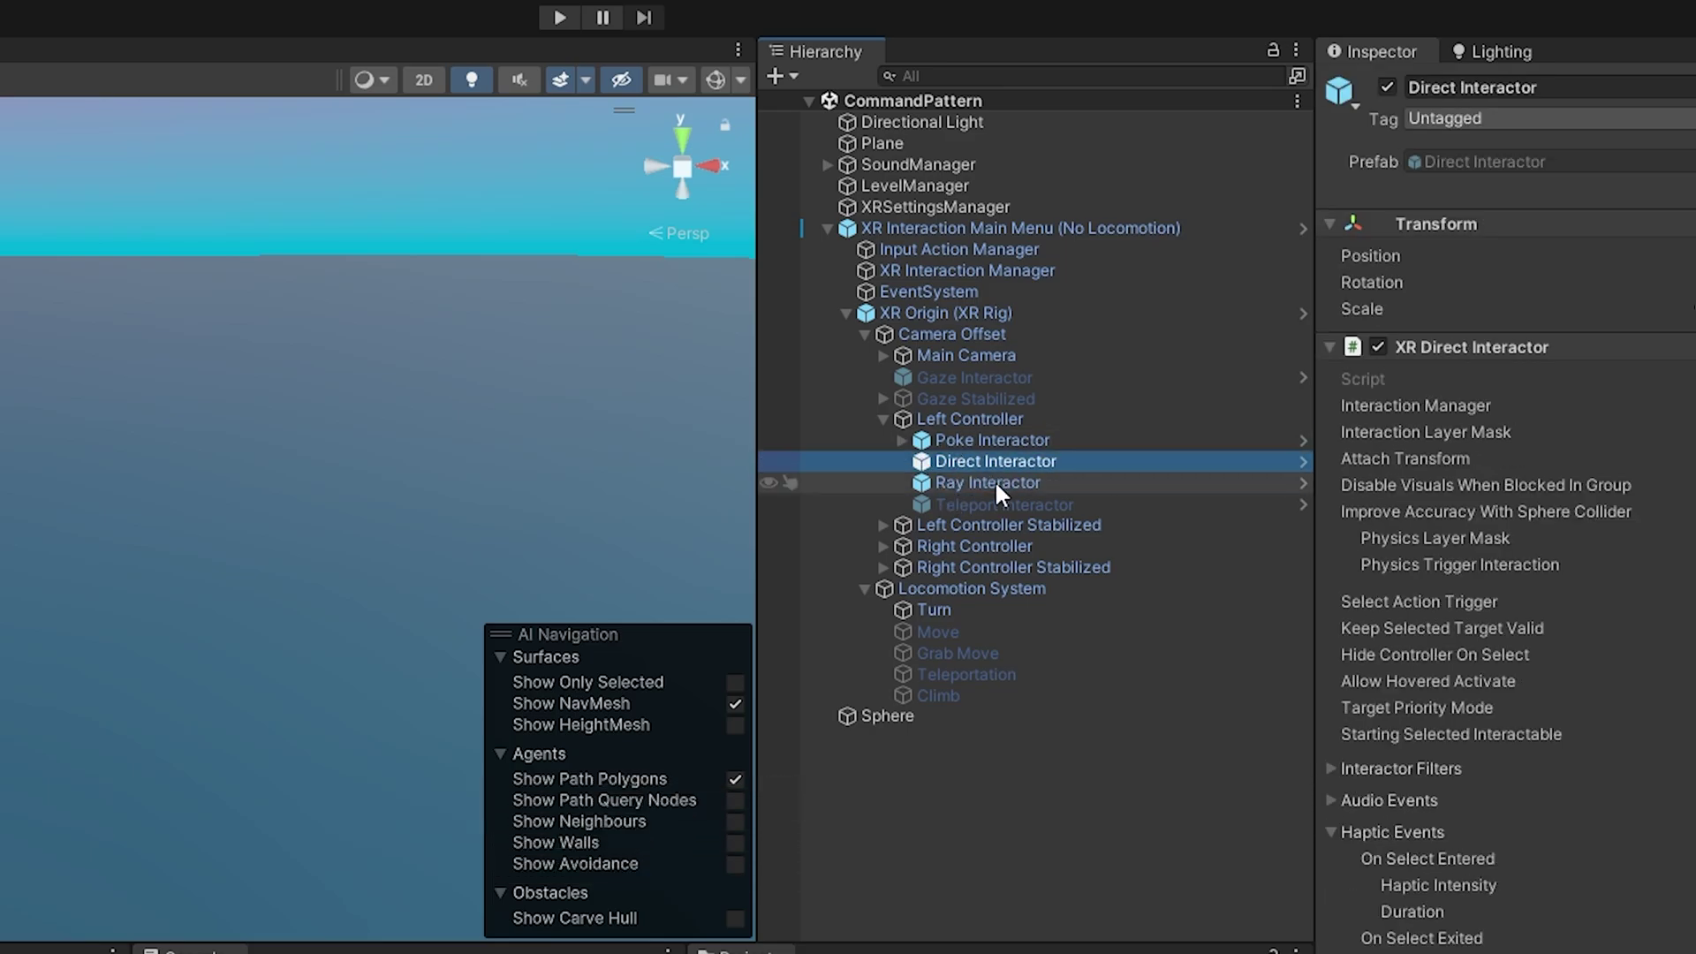
pyautogui.click(994, 482)
pyautogui.click(1005, 461)
pyautogui.click(1010, 482)
pyautogui.click(1015, 461)
pyautogui.click(1016, 483)
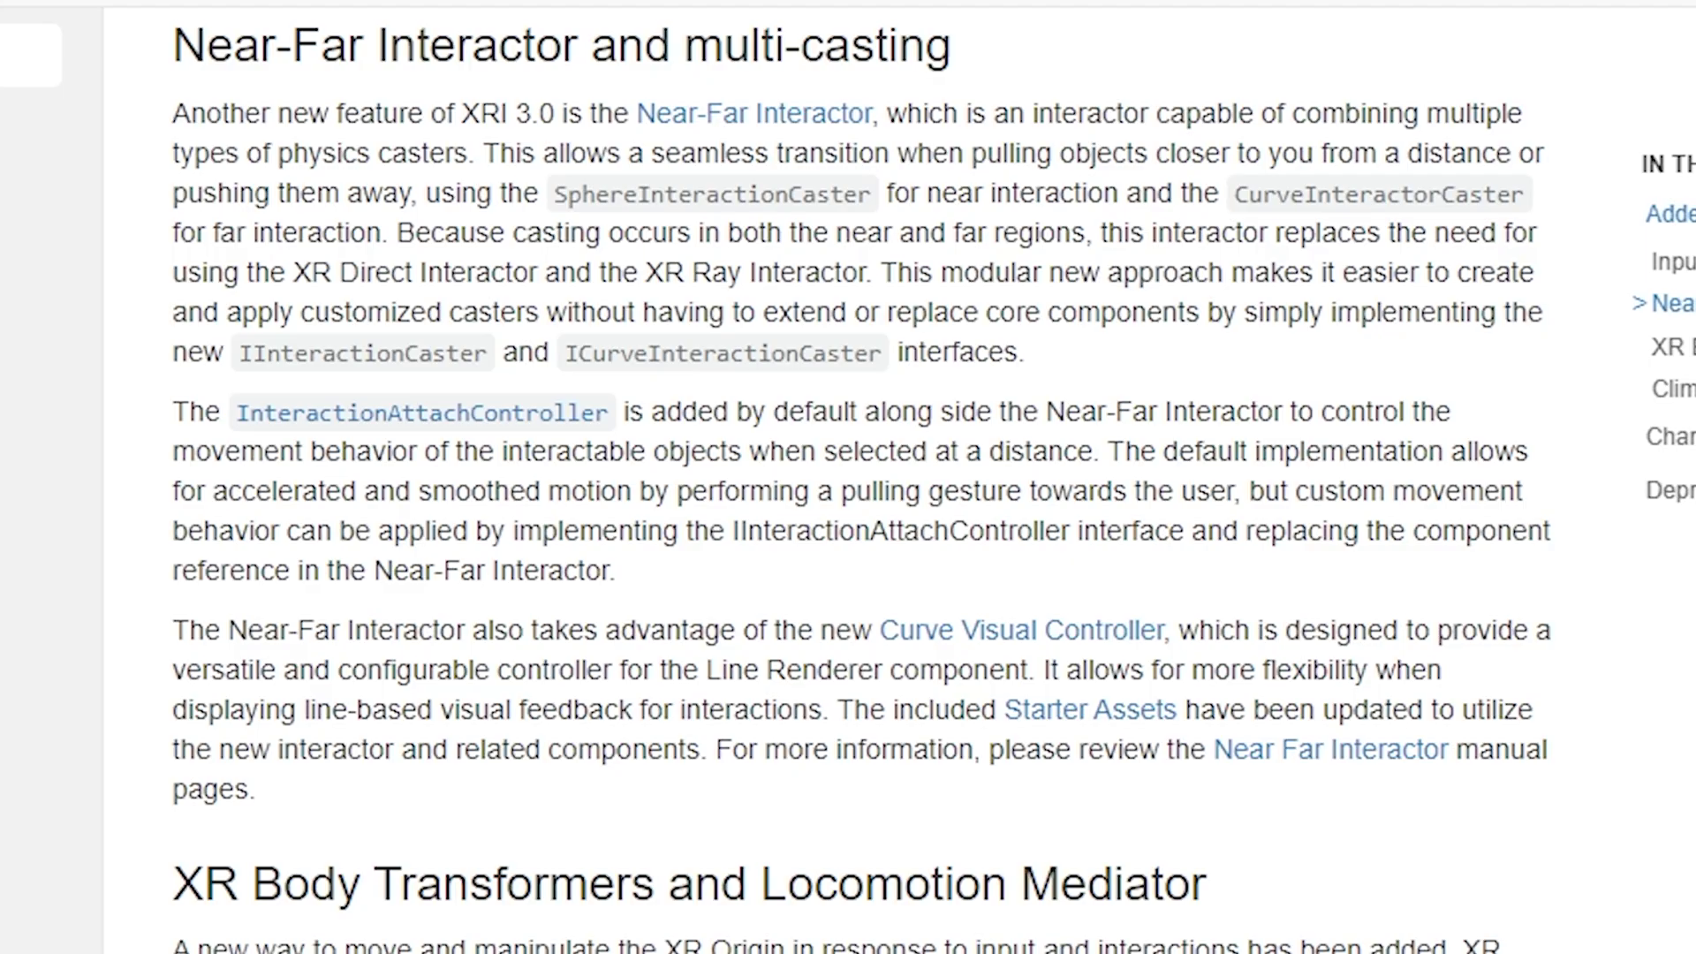
# - Scroll down to the 'XR Body Transformers and Locomotion Mediator' heading
pyautogui.scroll(-5, 847, 477)
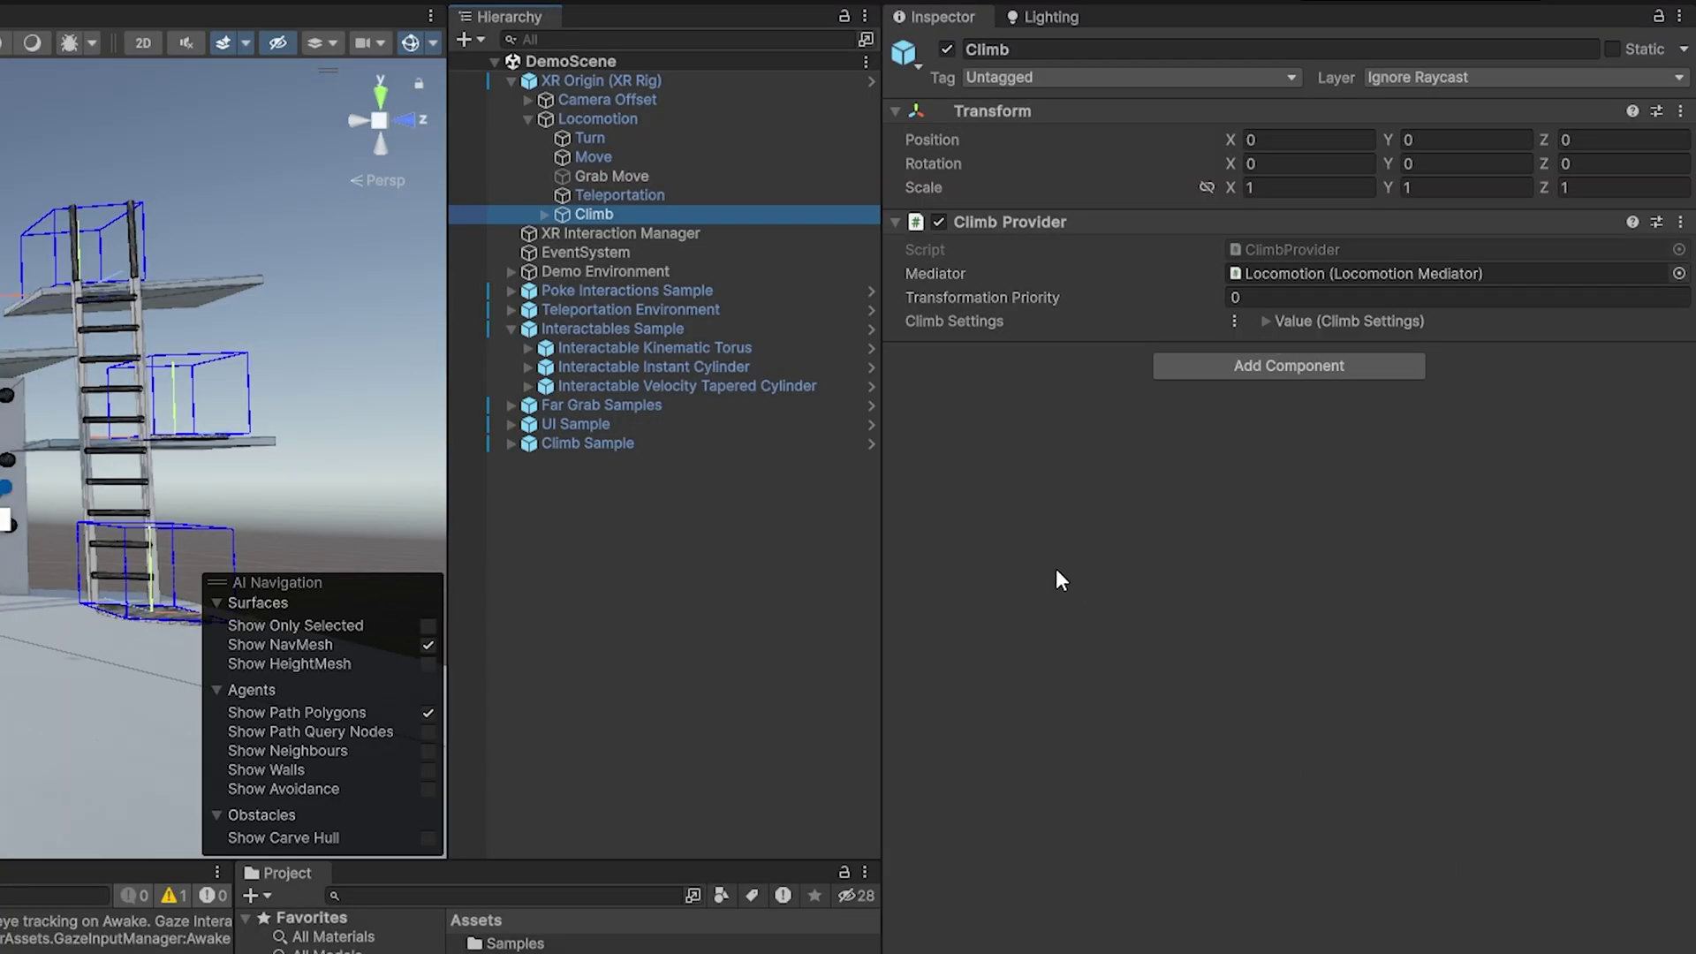
pyautogui.click(615, 81)
pyautogui.click(592, 118)
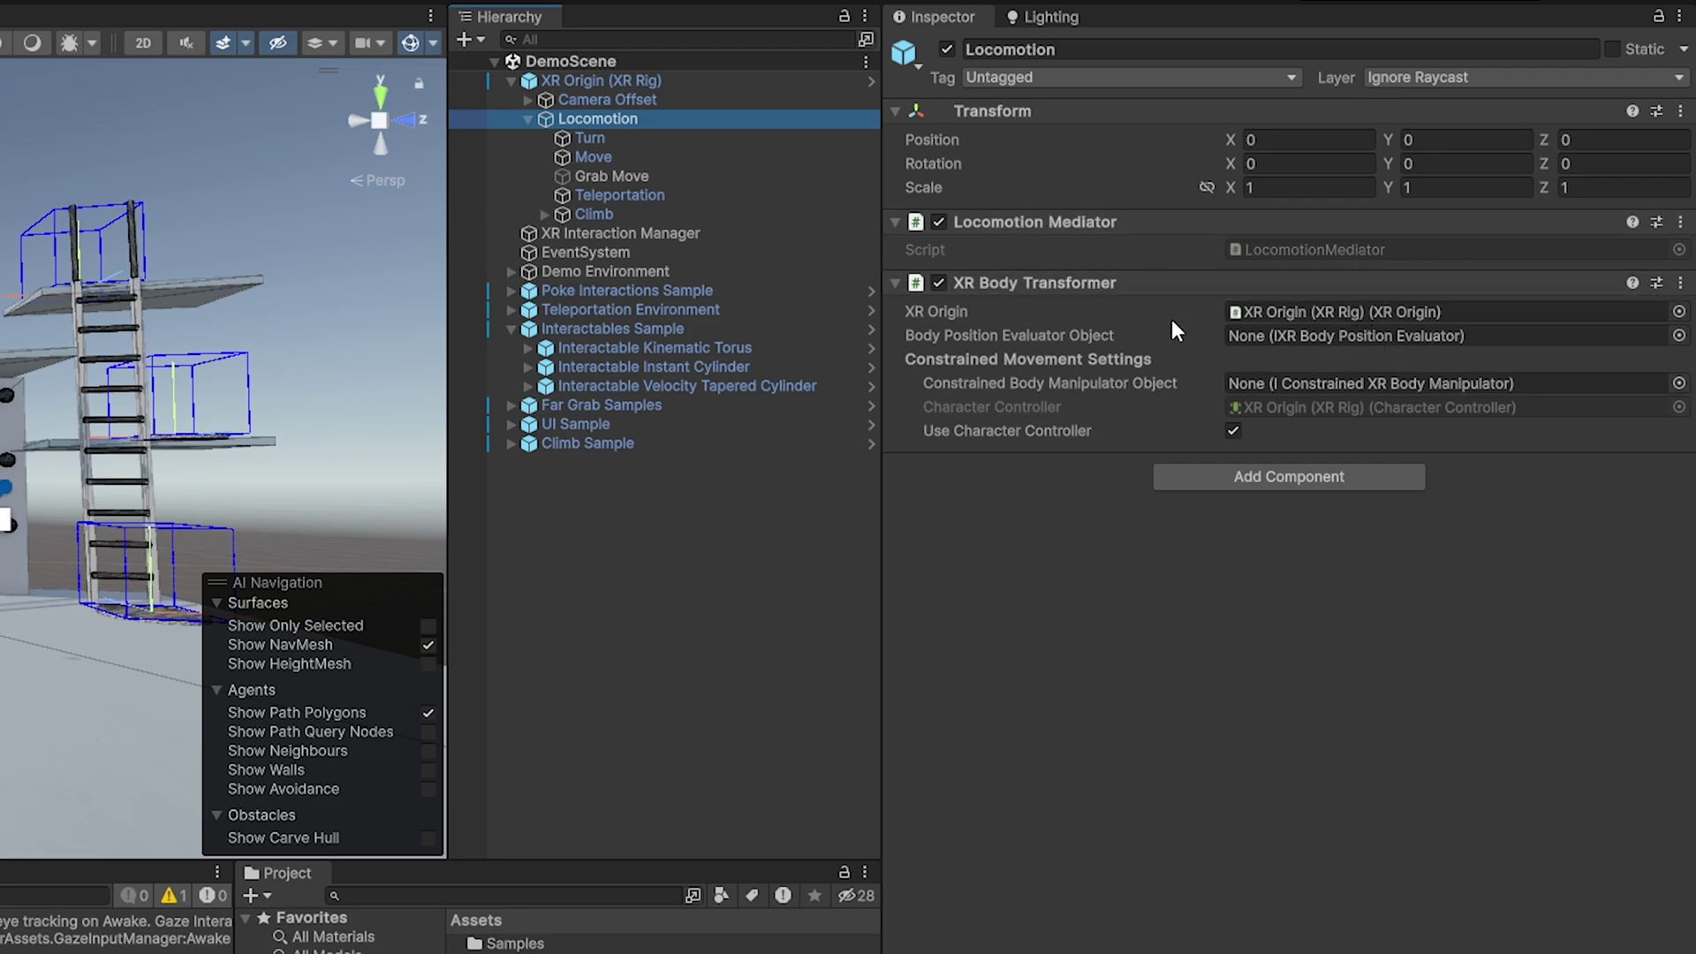
pyautogui.click(638, 140)
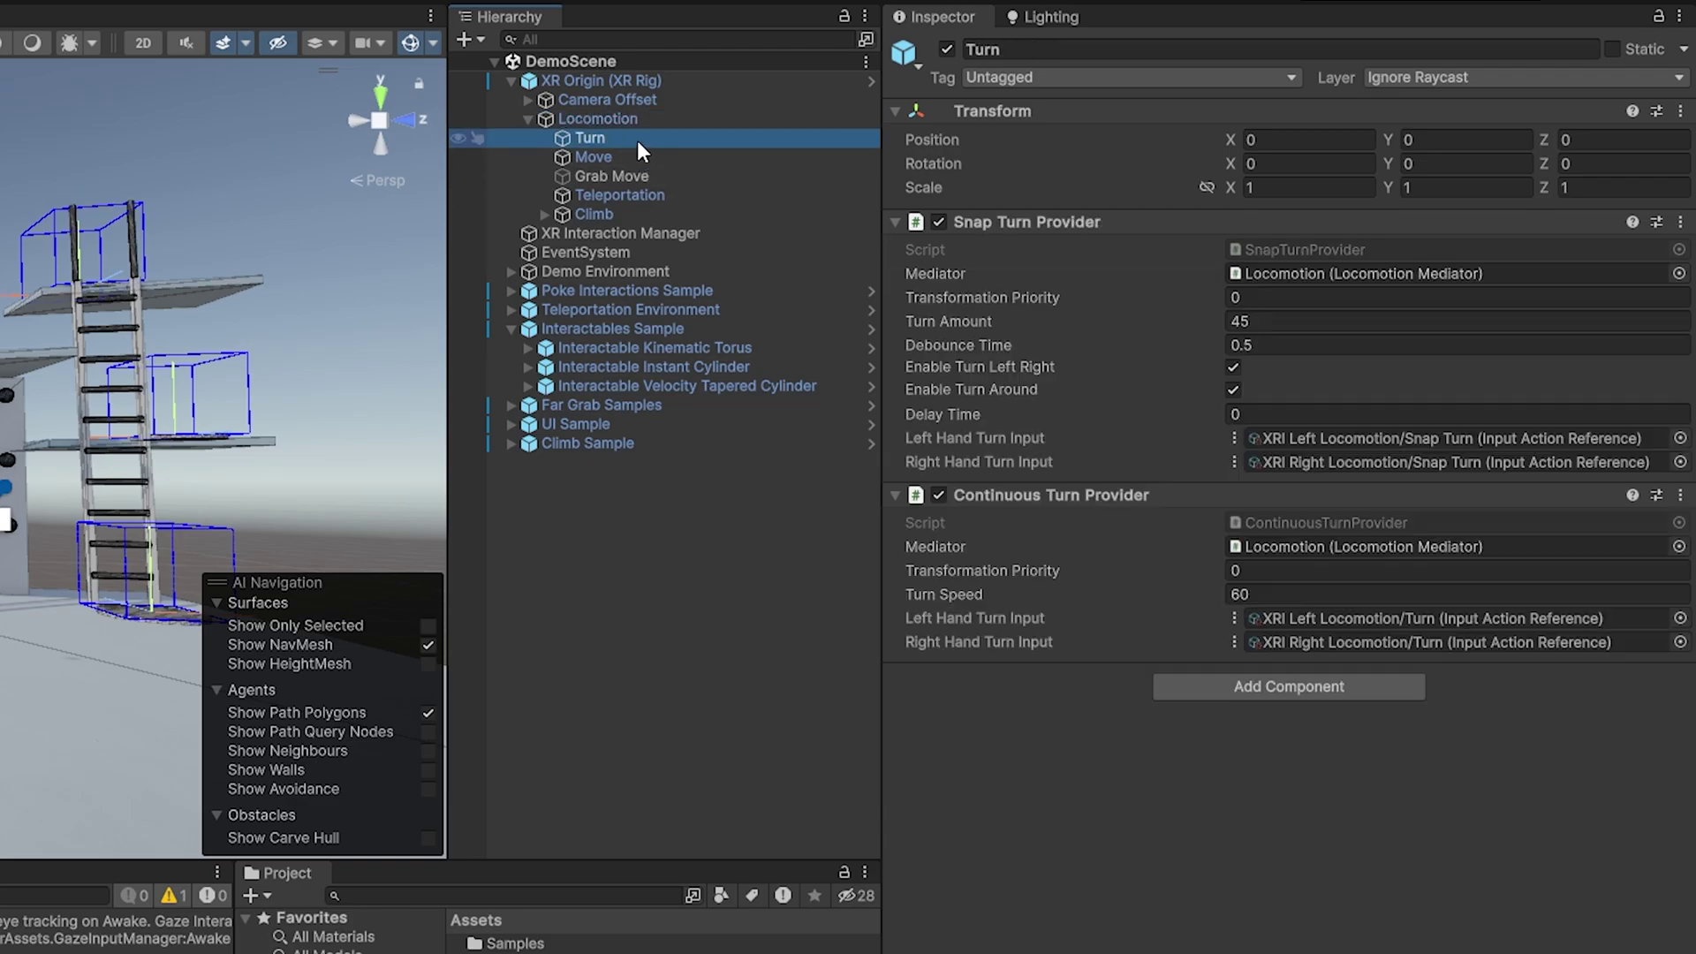
pyautogui.click(634, 155)
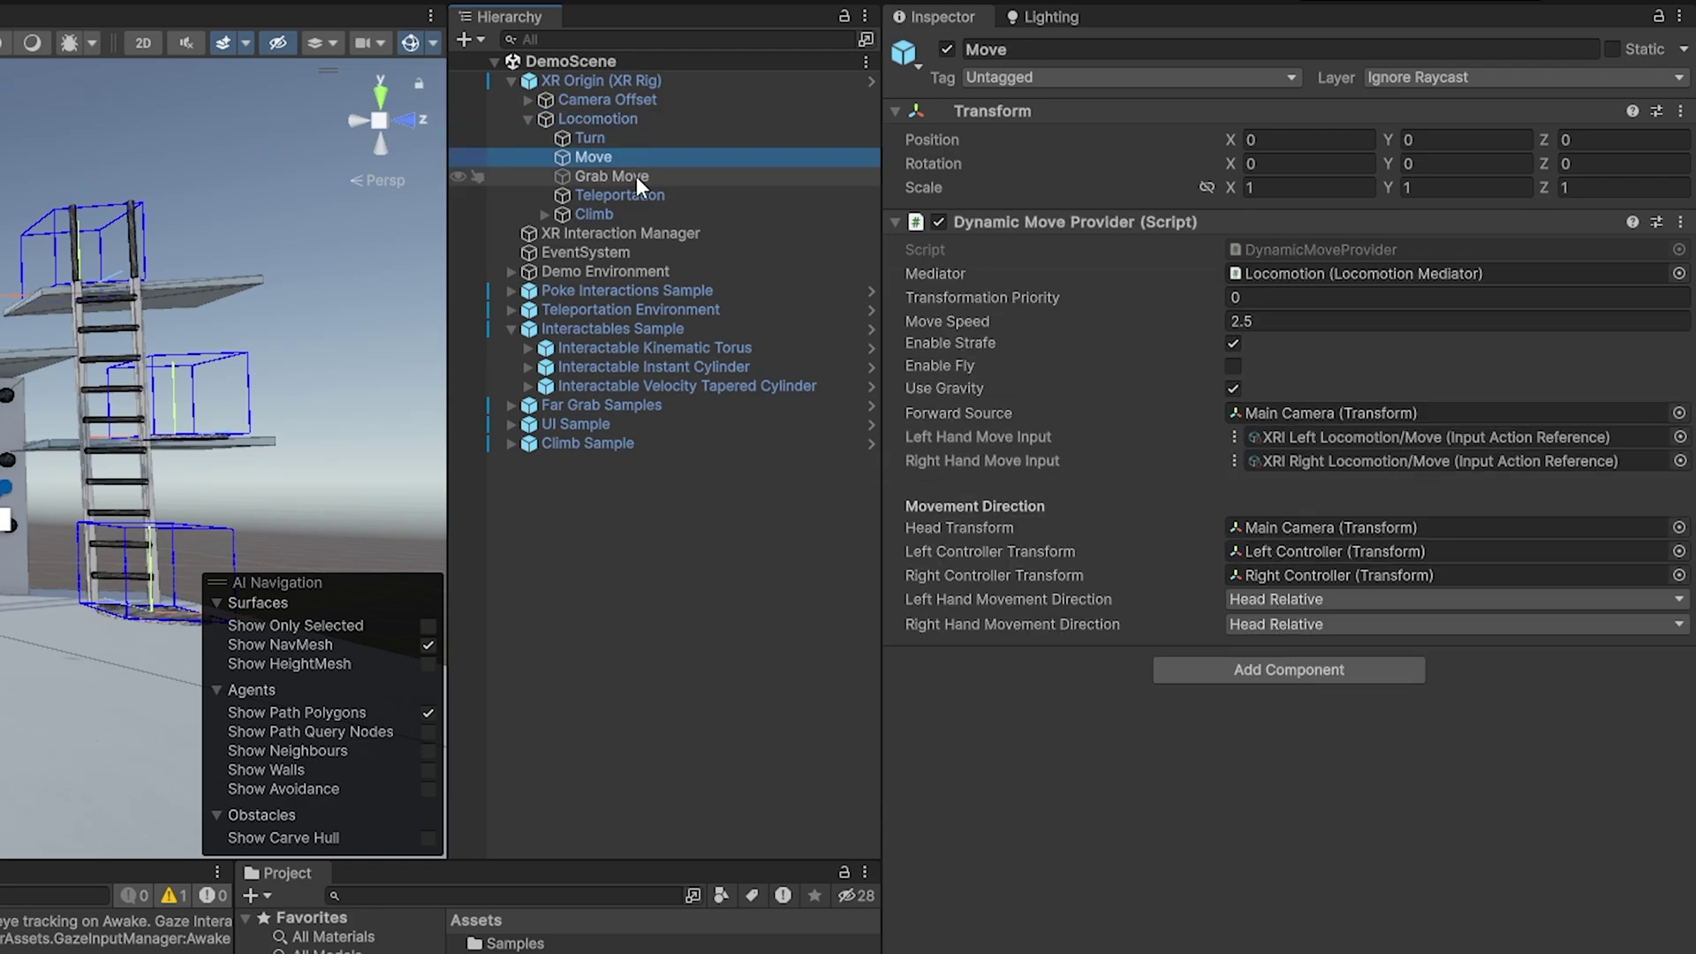
pyautogui.click(635, 176)
pyautogui.click(638, 196)
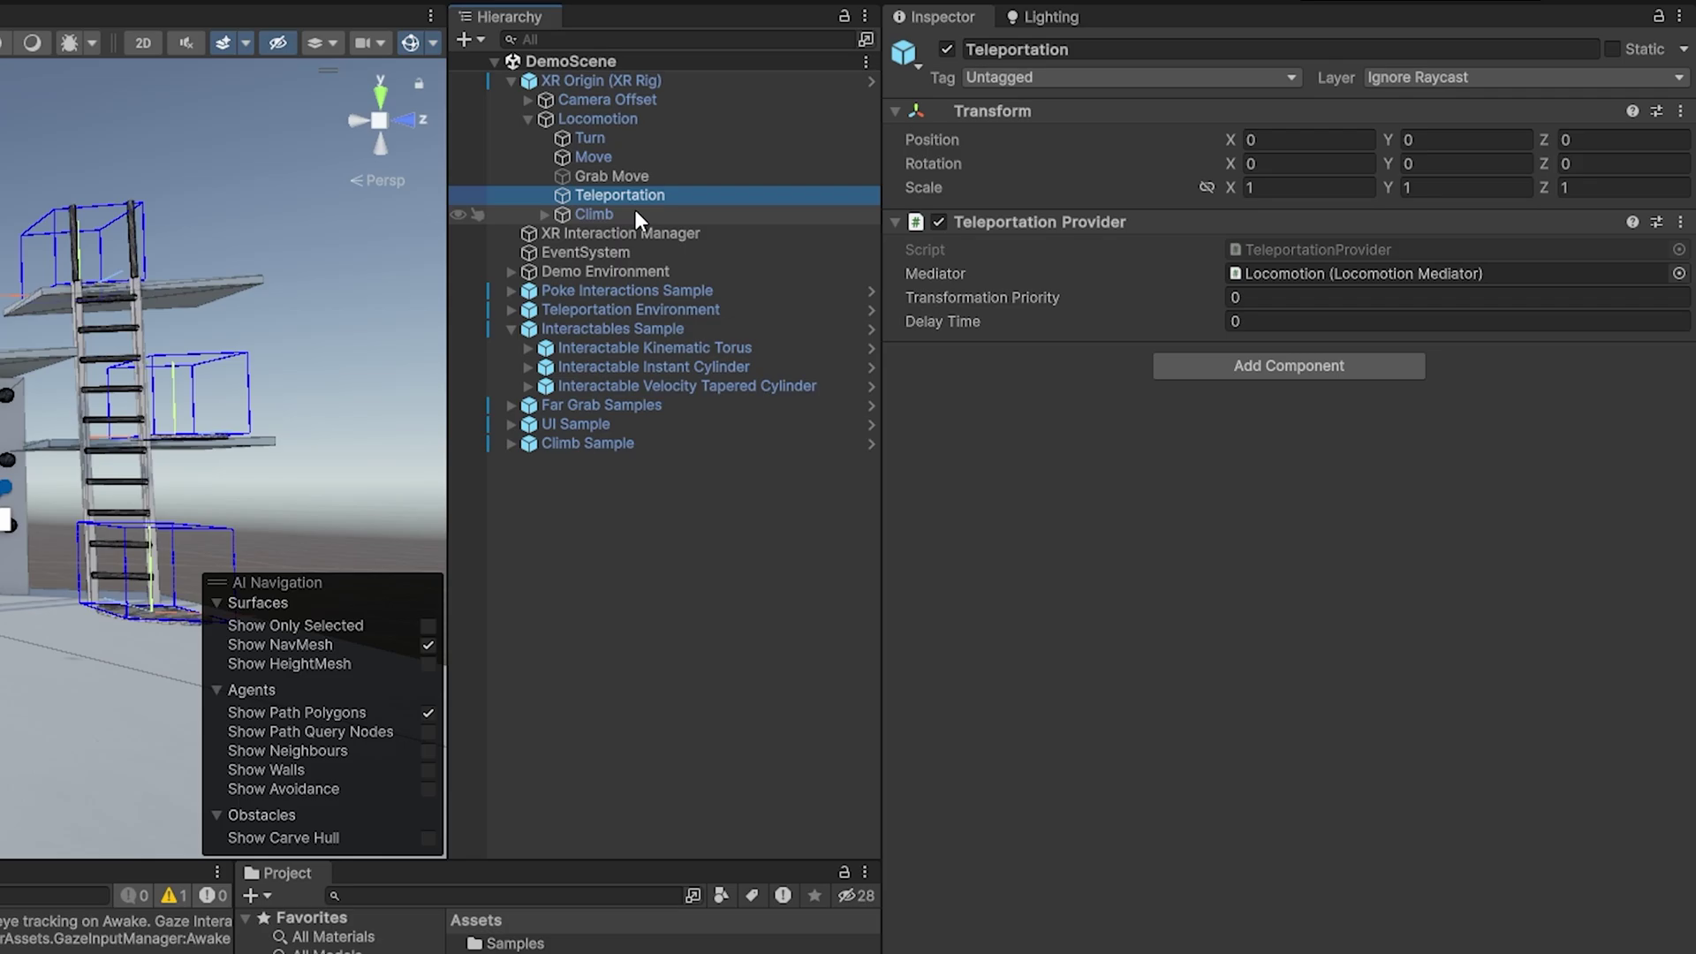
pyautogui.click(634, 212)
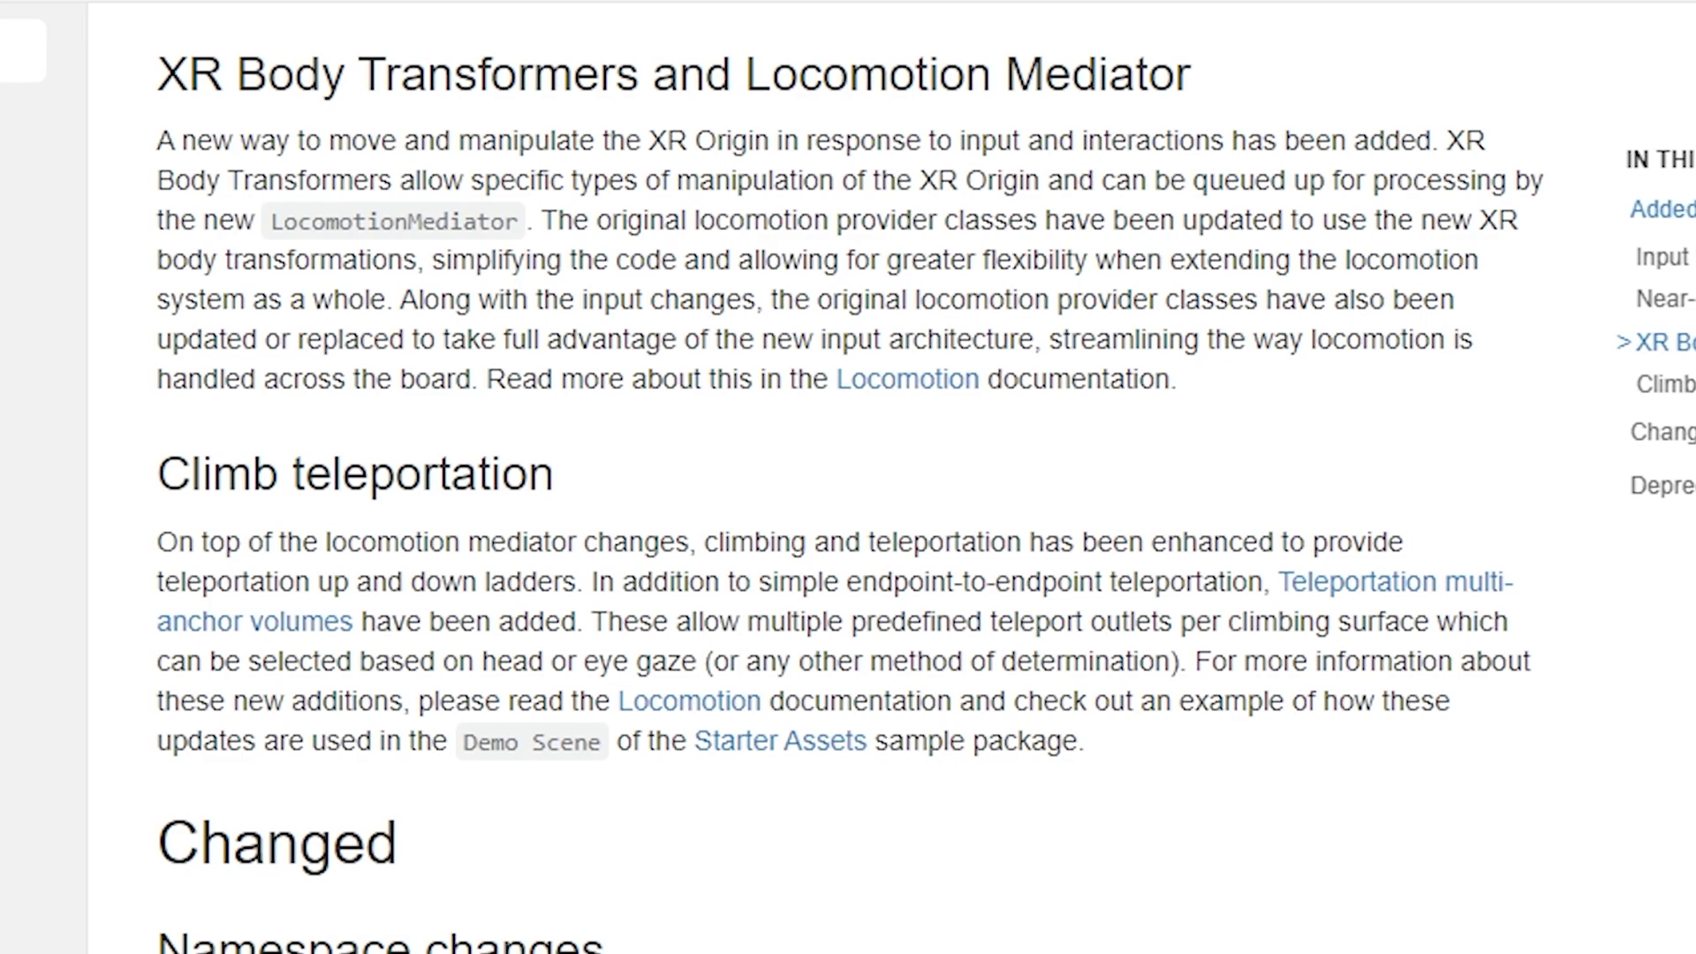
pyautogui.scroll(20, 1130, 769)
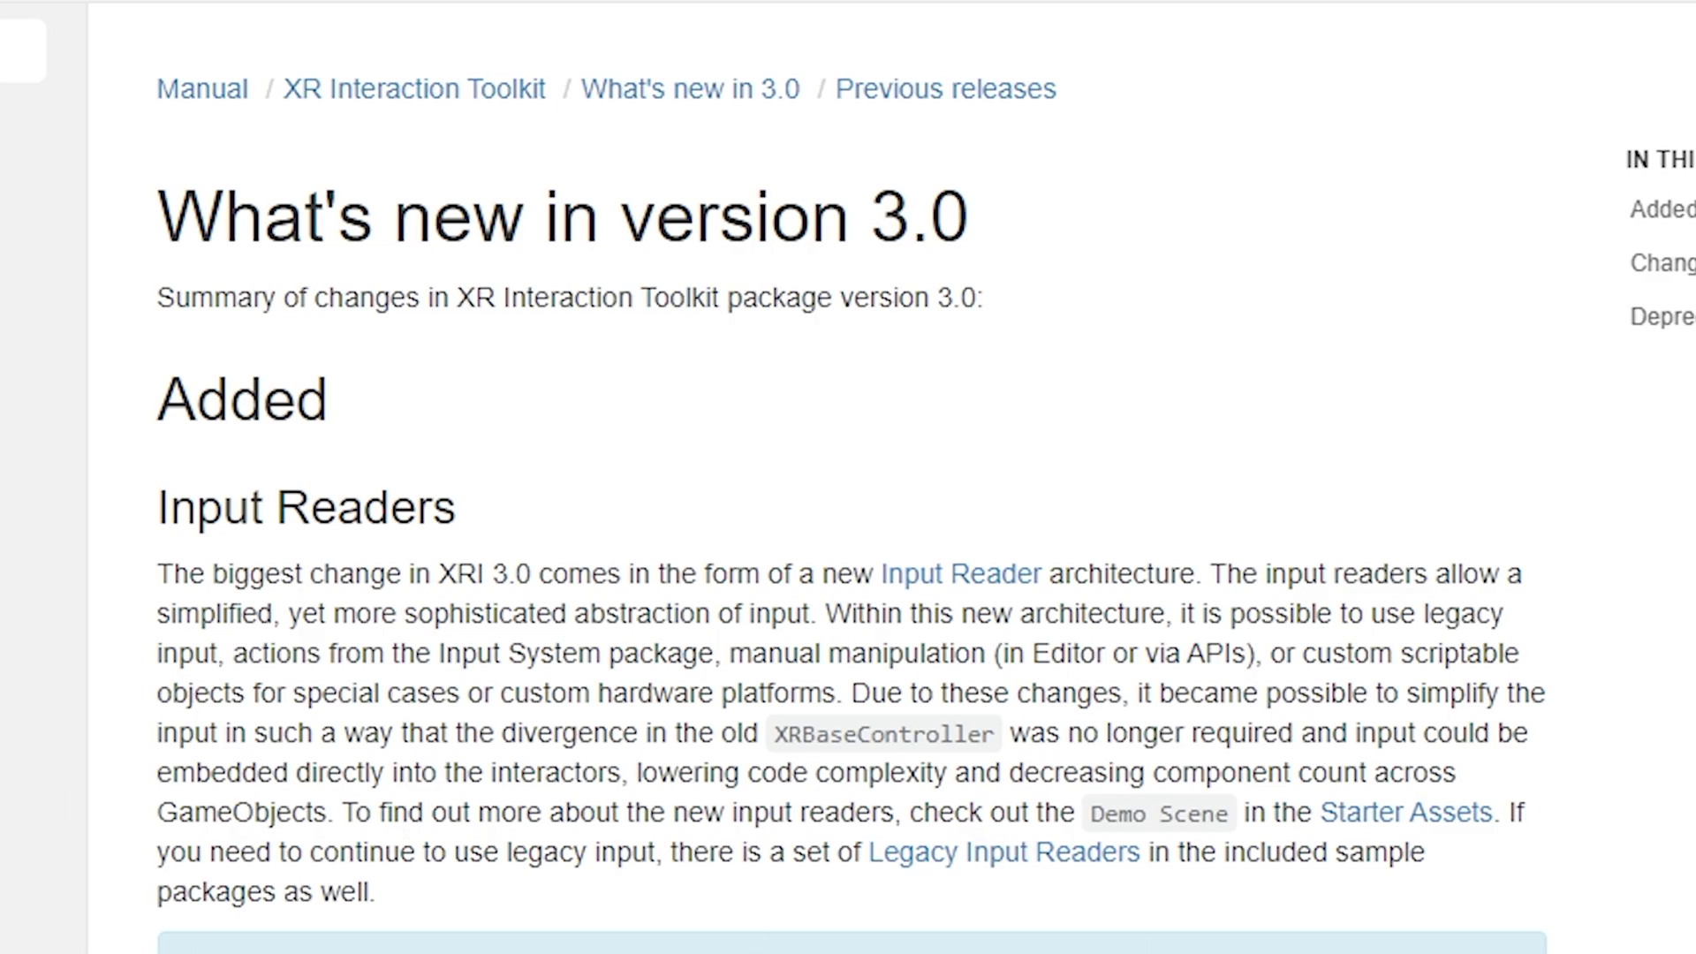
pyautogui.scroll(-8, 848, 530)
pyautogui.scroll(-8, 848, 530)
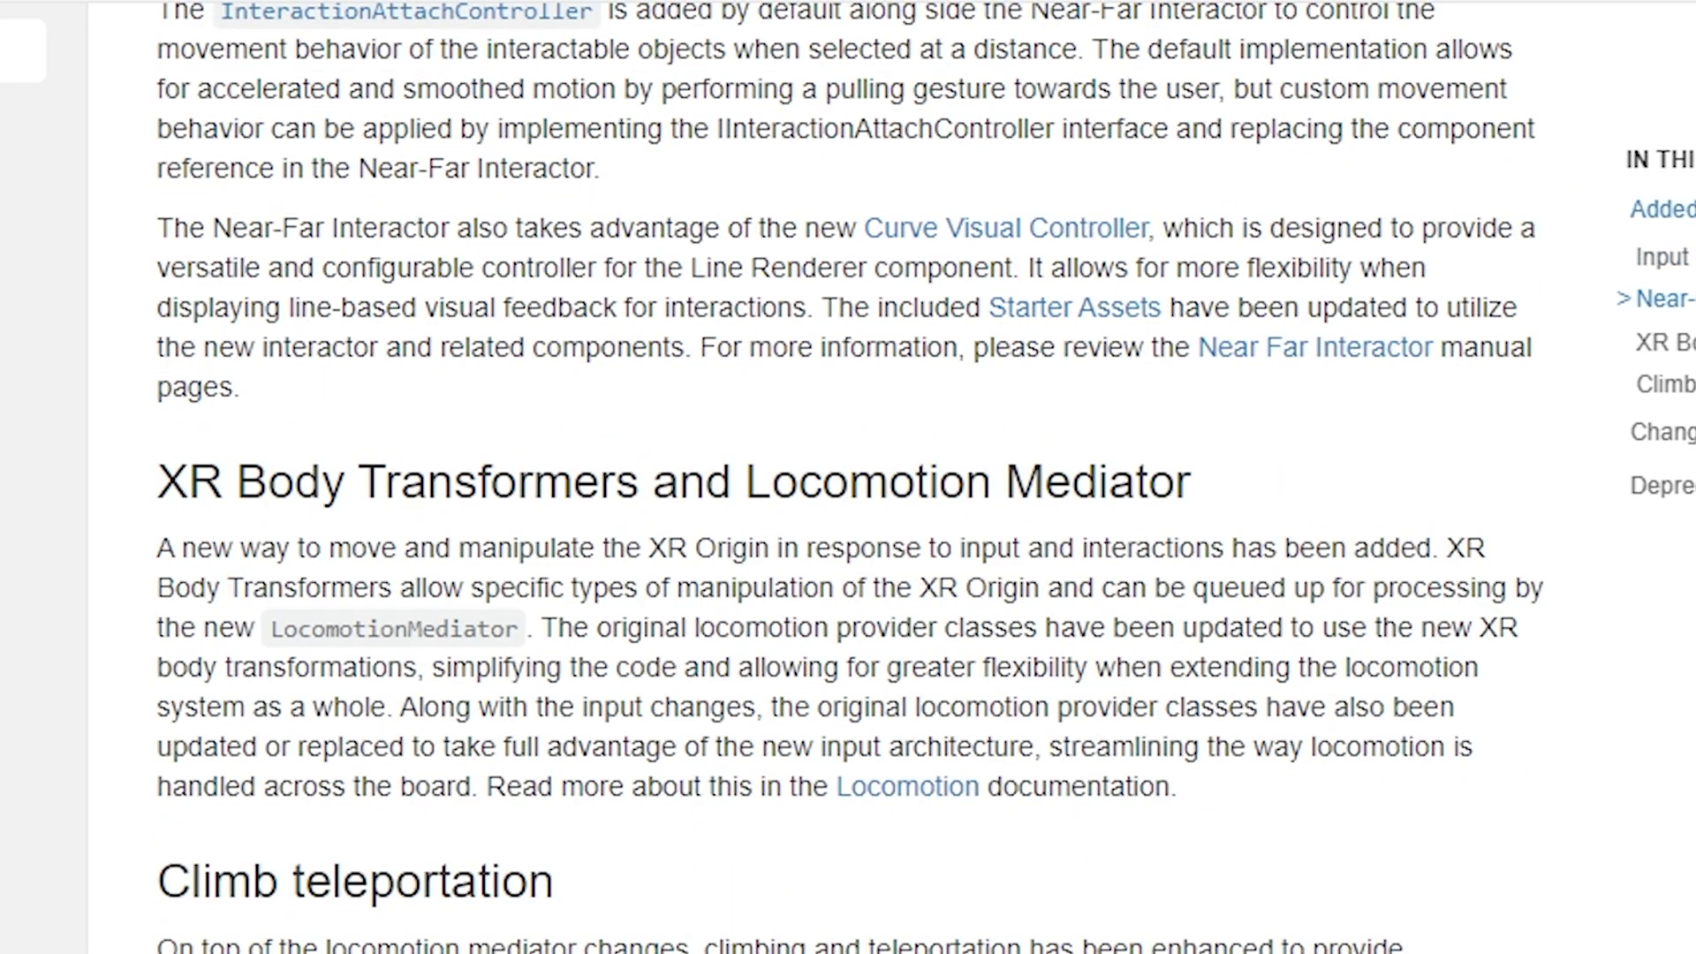
pyautogui.scroll(-4, 848, 530)
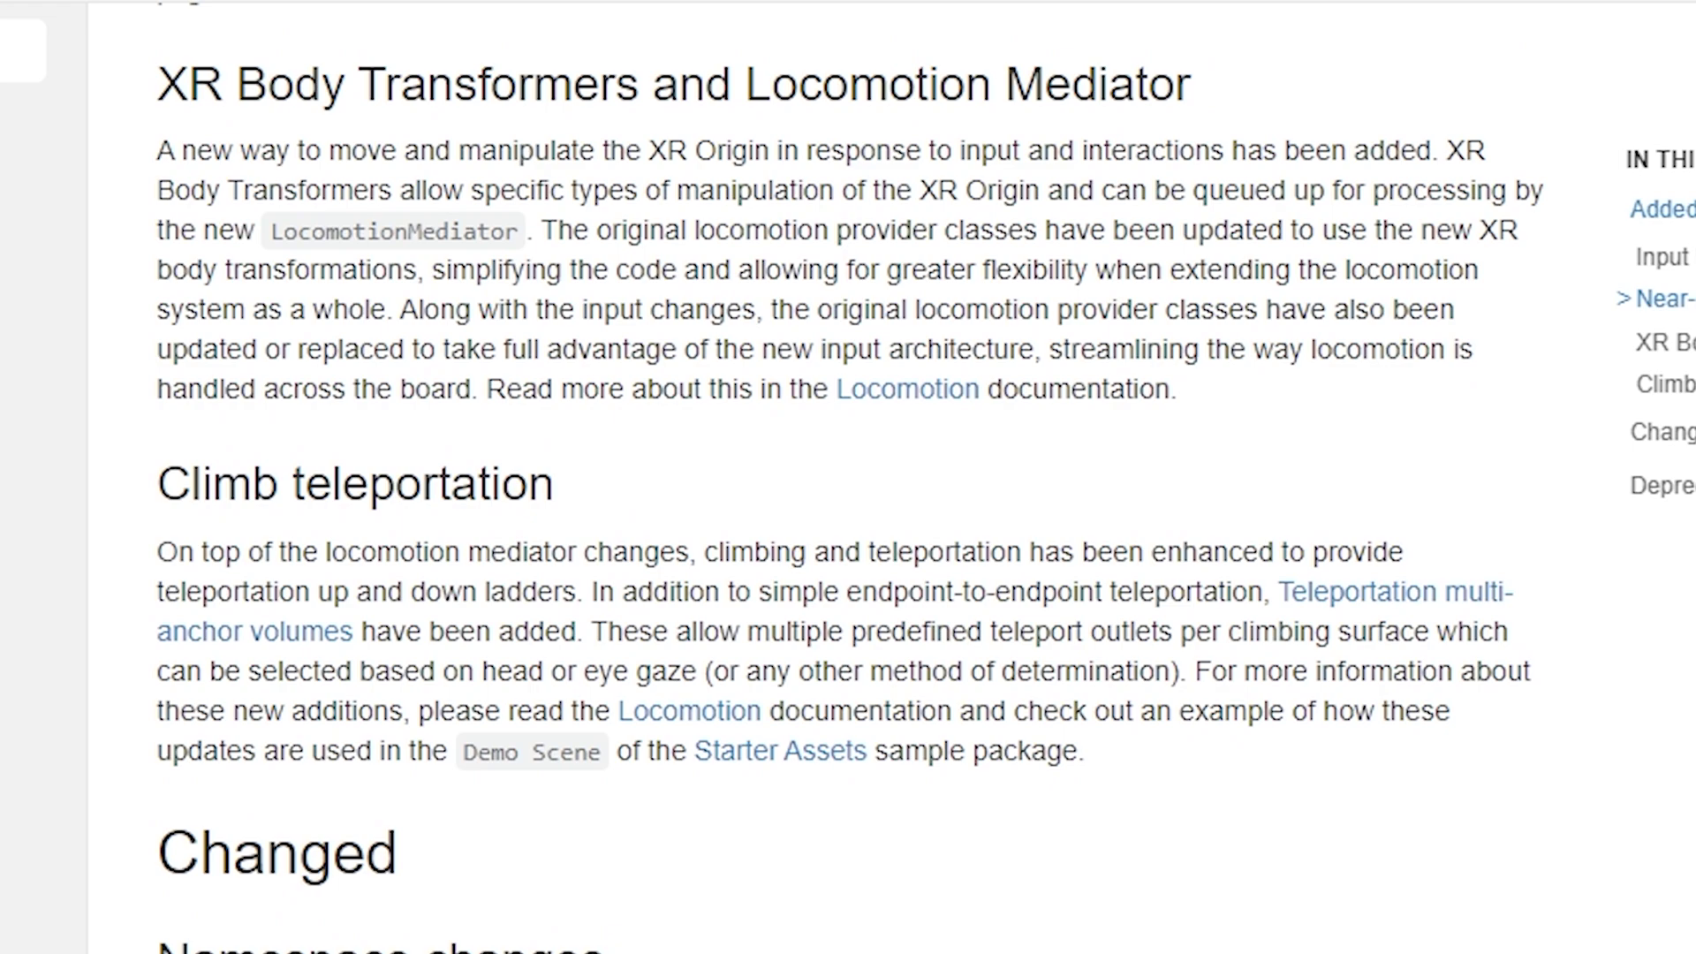
pyautogui.scroll(-4, 848, 530)
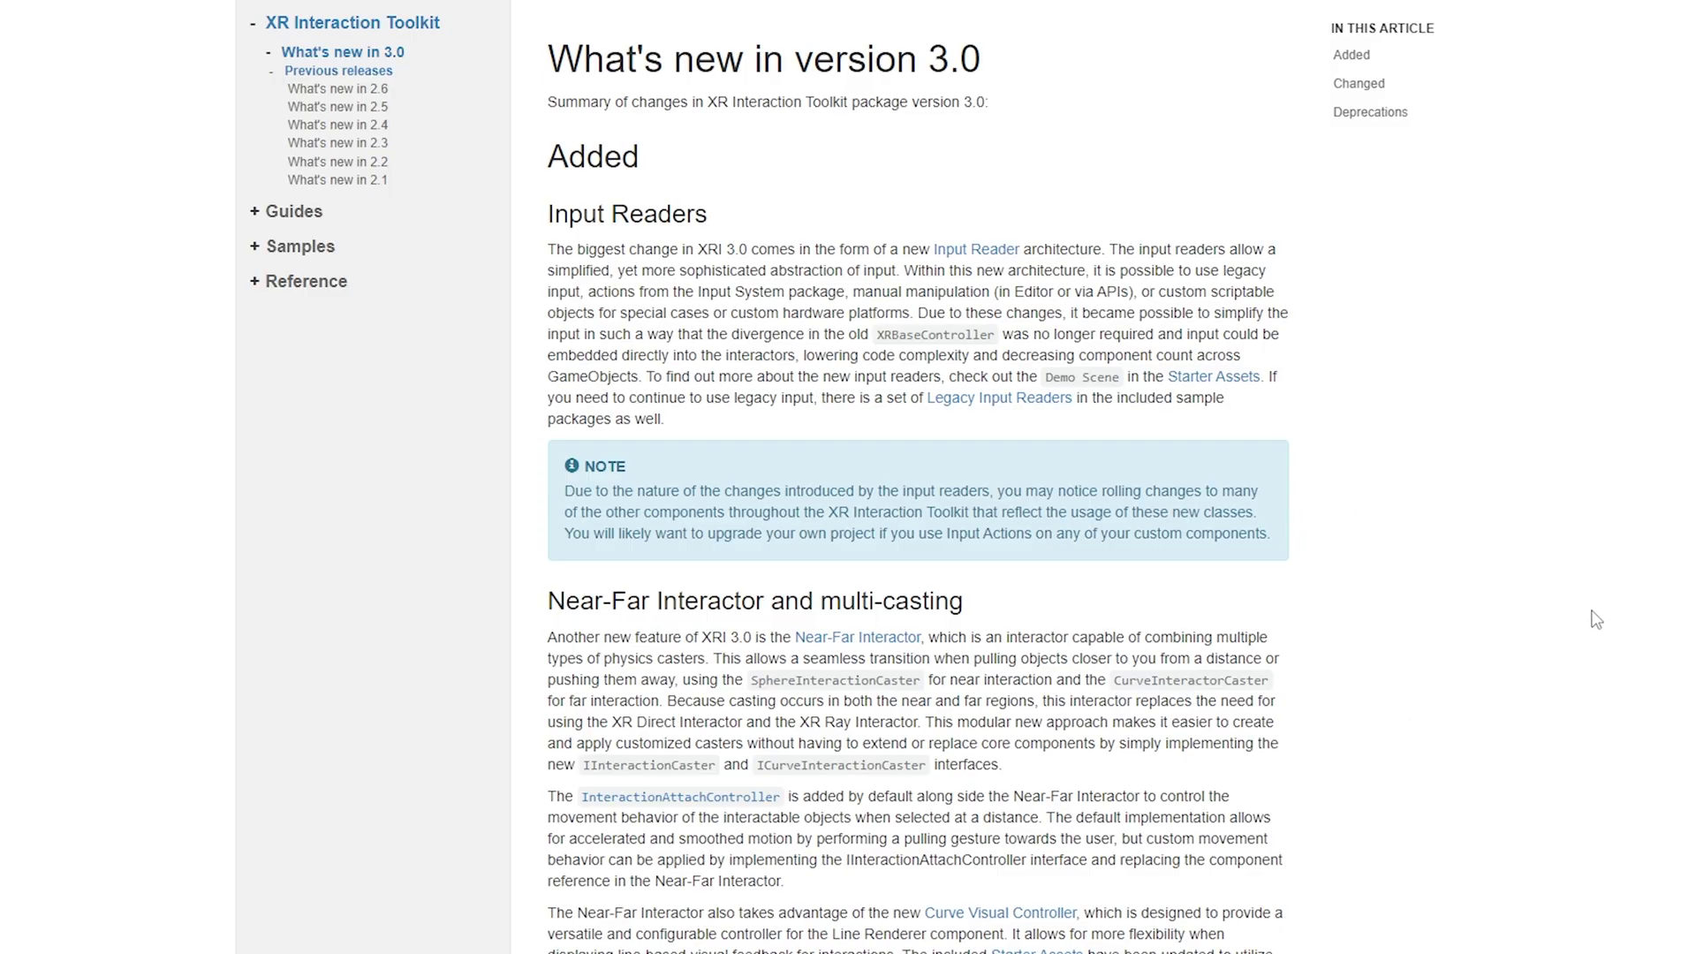
pyautogui.scroll(-8, 1608, 688)
pyautogui.scroll(-6, 1619, 738)
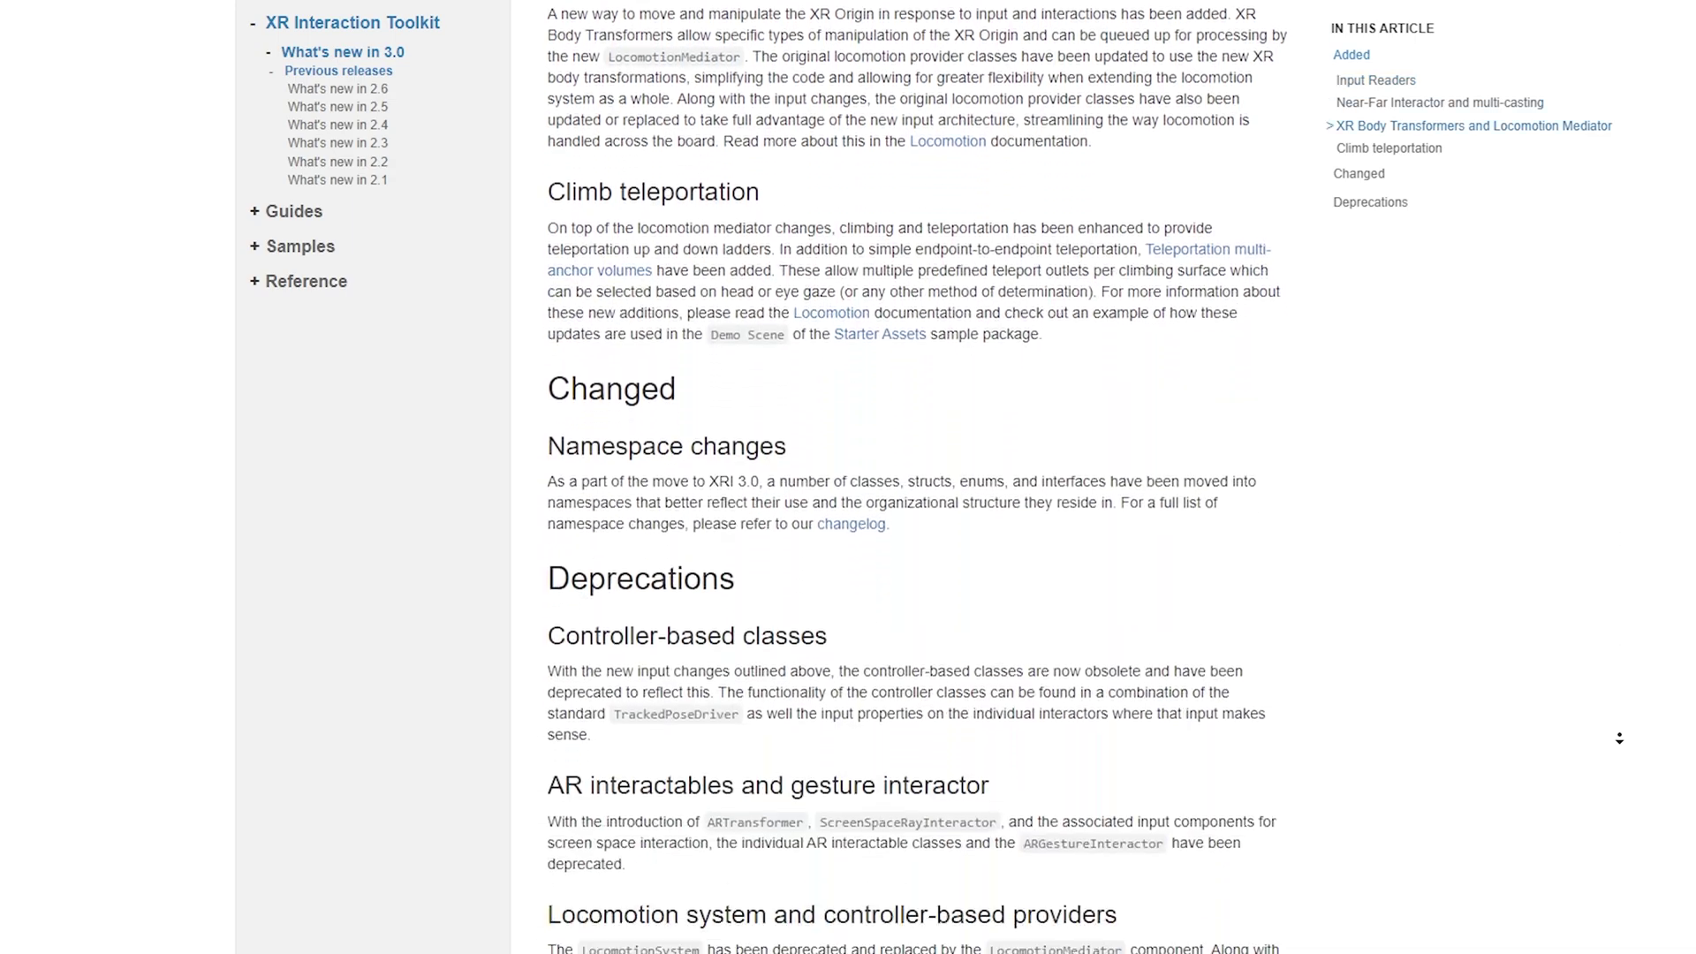